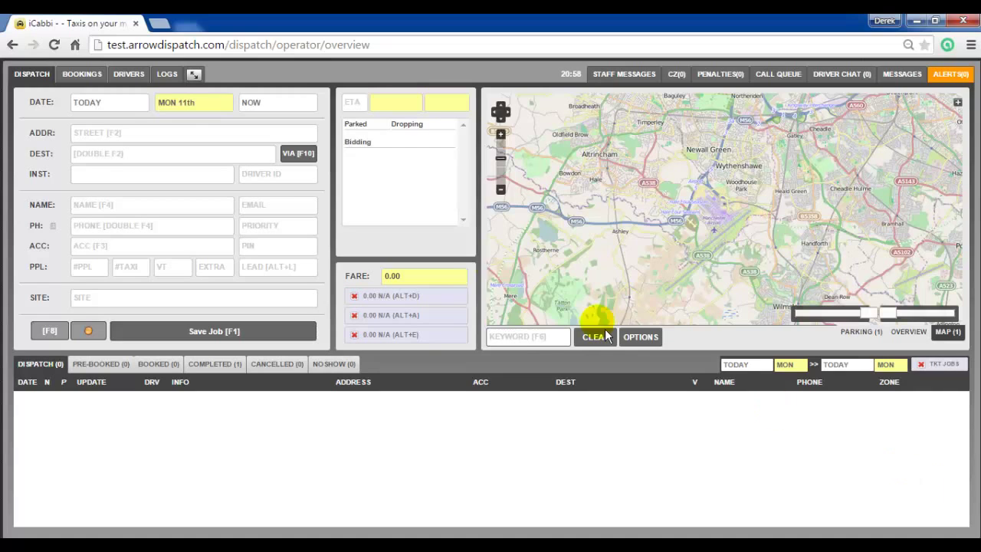
- Open the zone list in the administration configuration and view the settings of the Terminal 2 zone
click(194, 73)
click(866, 70)
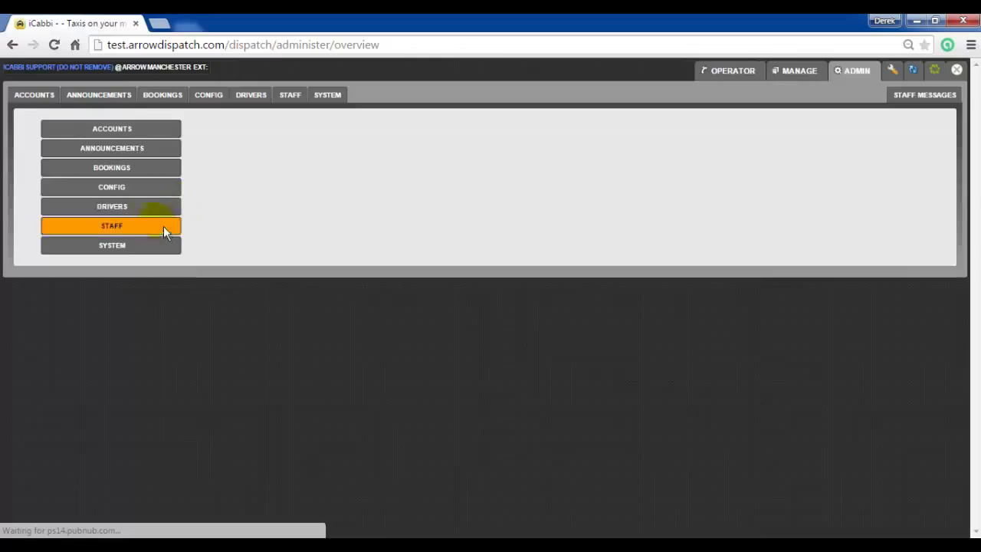
click(133, 187)
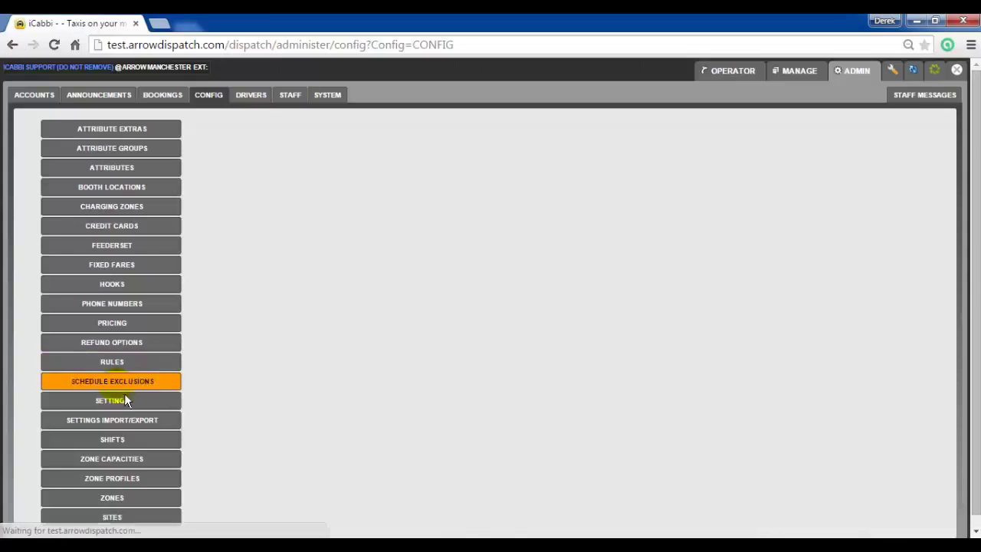
click(144, 500)
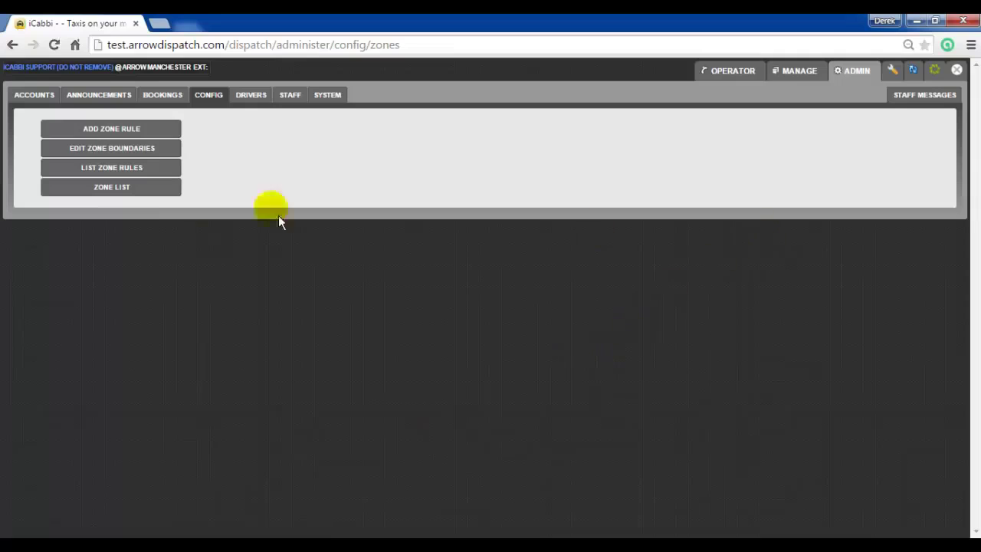
click(130, 188)
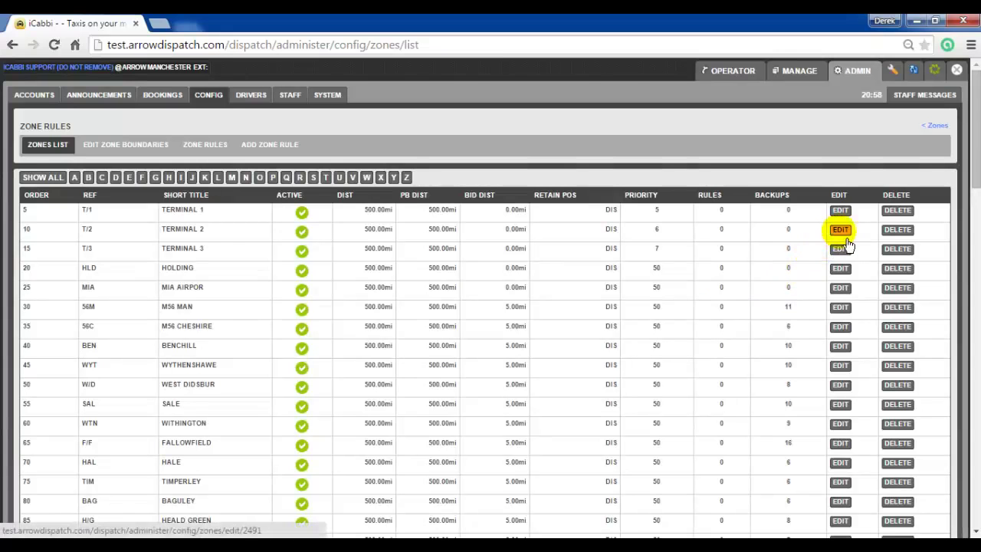
click(847, 234)
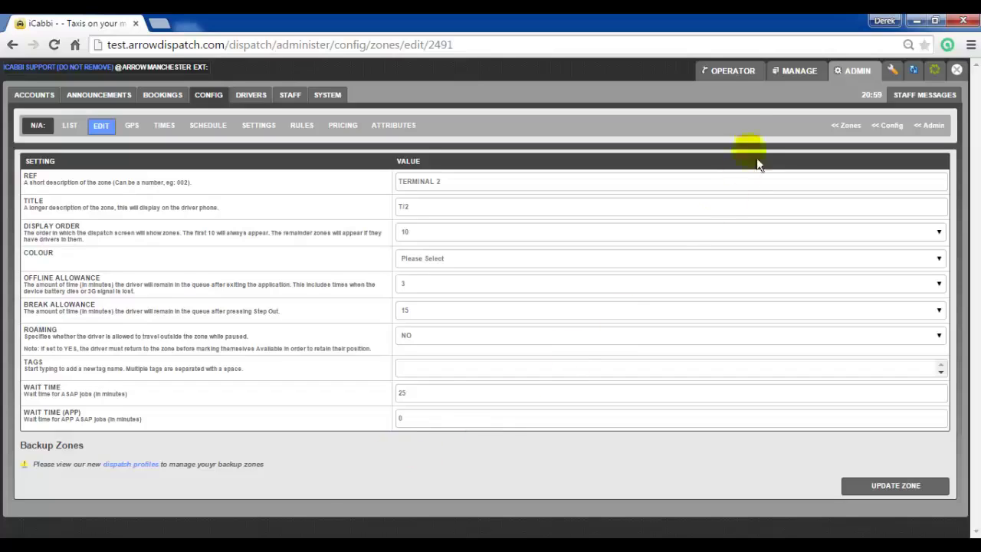
- Leave the zone settings and open the default dispatch profile in the zone profiles configuration
click(726, 72)
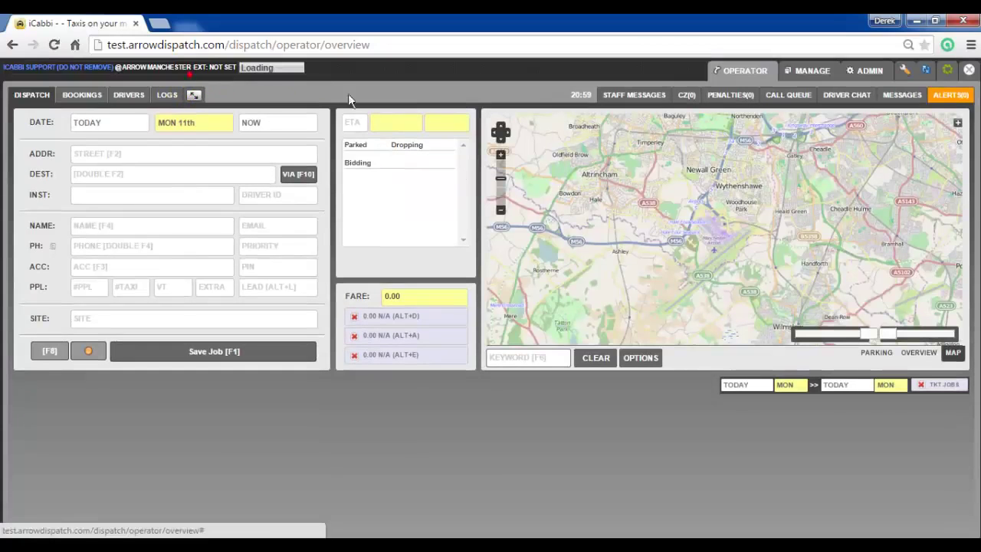
click(871, 71)
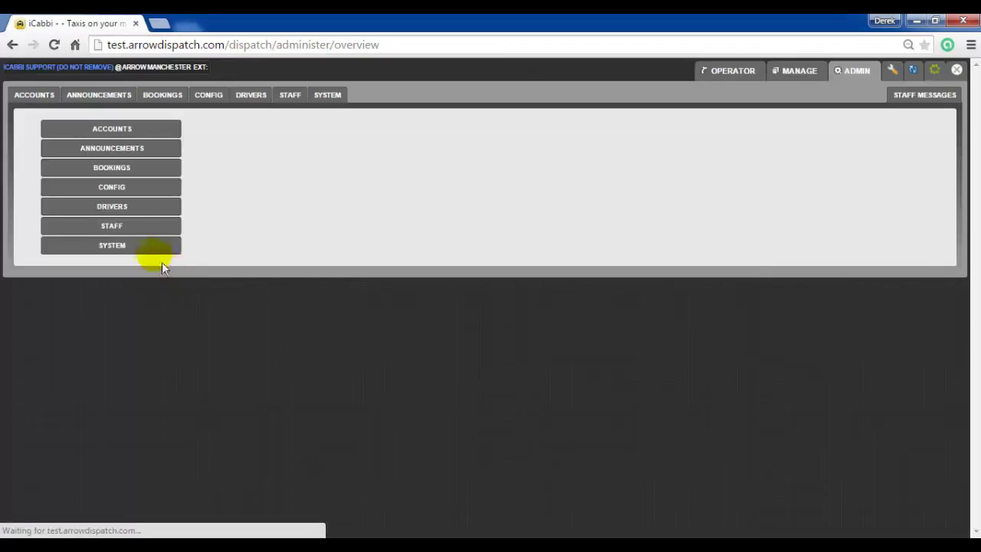
click(101, 191)
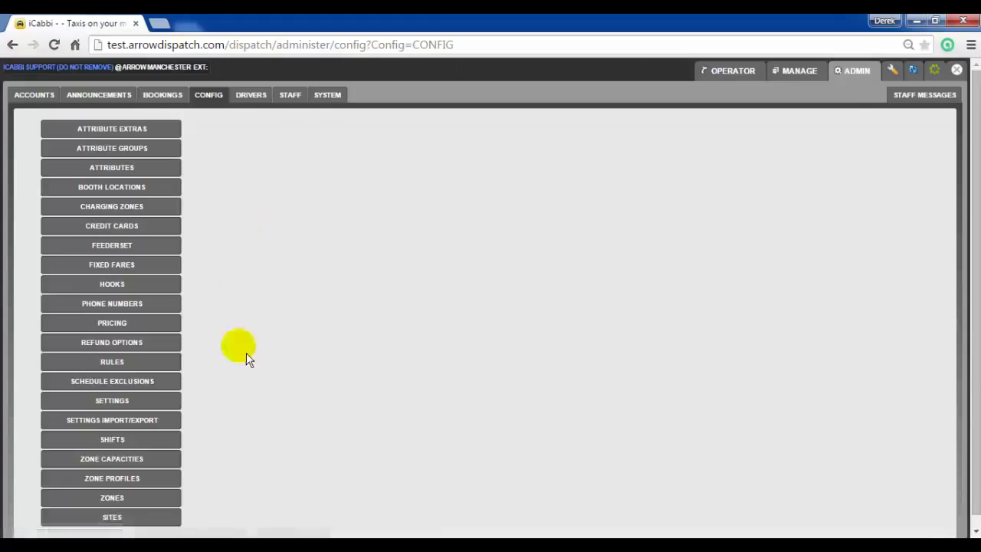
scroll(244, 368, down, 1)
click(150, 470)
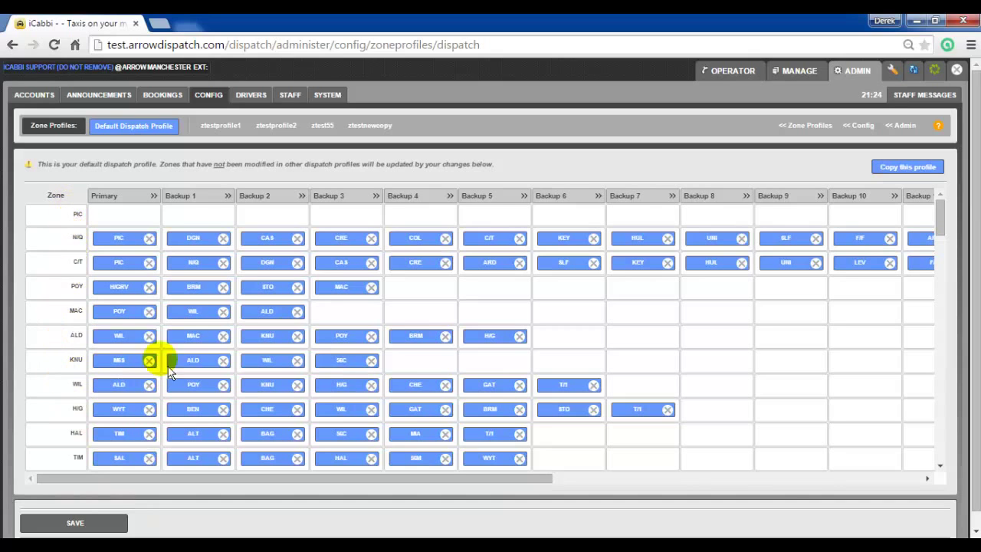
- Add PICCADILLY as the primary zone in the PIC row of the default dispatch profile
drag(940, 218, 915, 222)
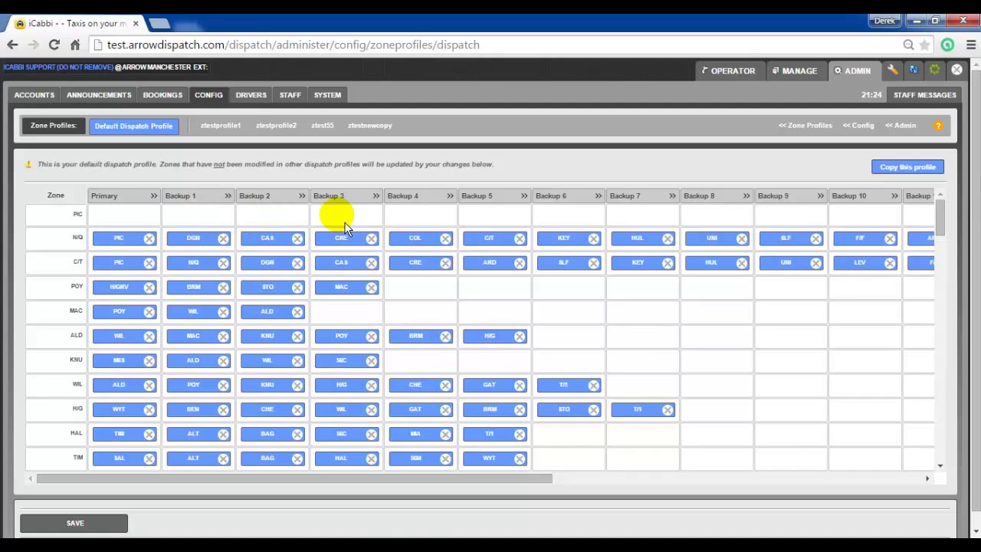
click(152, 221)
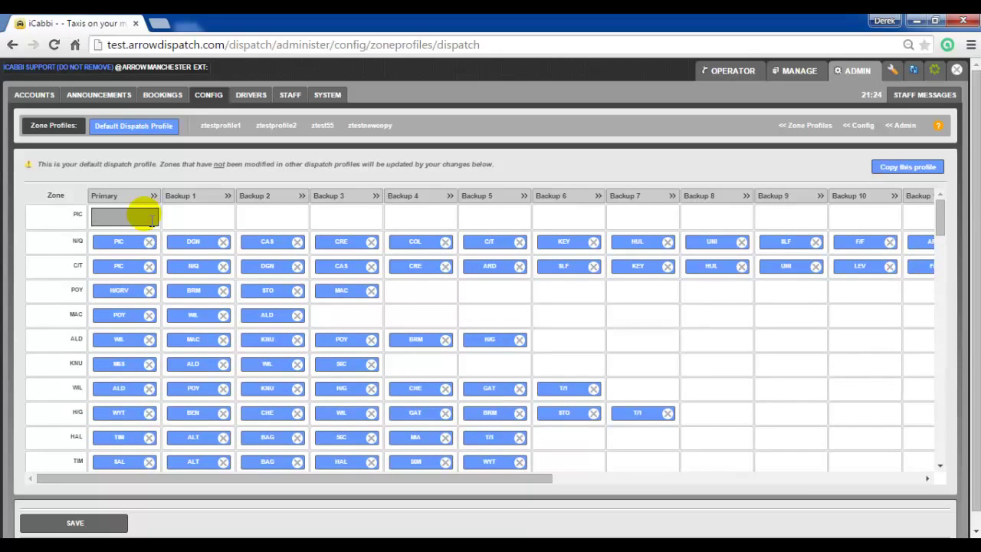
text(pic)
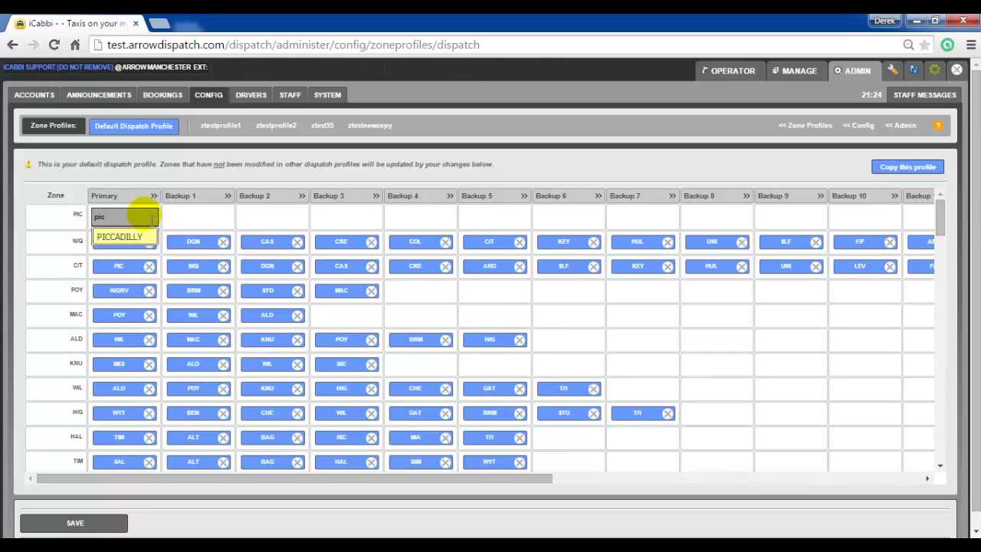
key(Return)
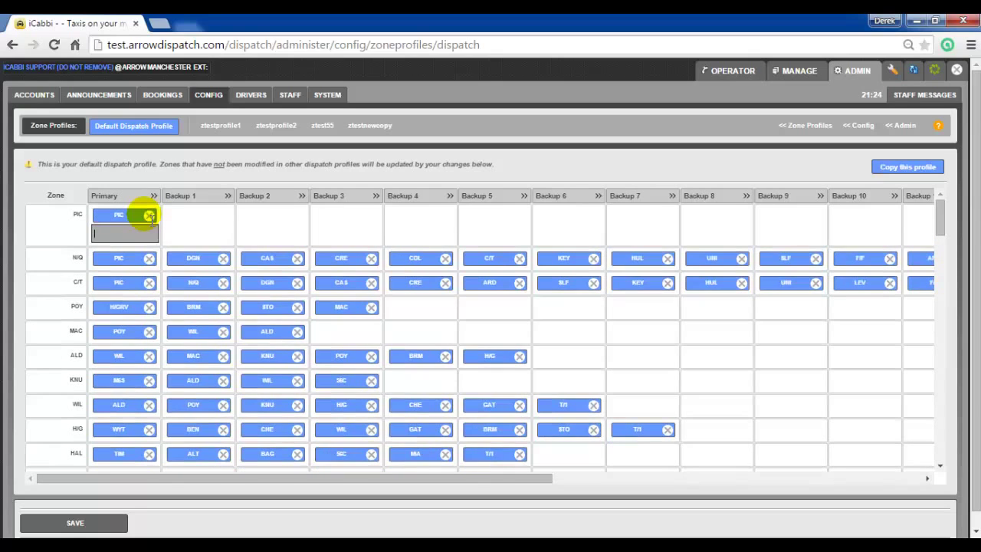
- In the PIC row, add T/1 as Backup 1 and W/D as Backup 2
click(190, 232)
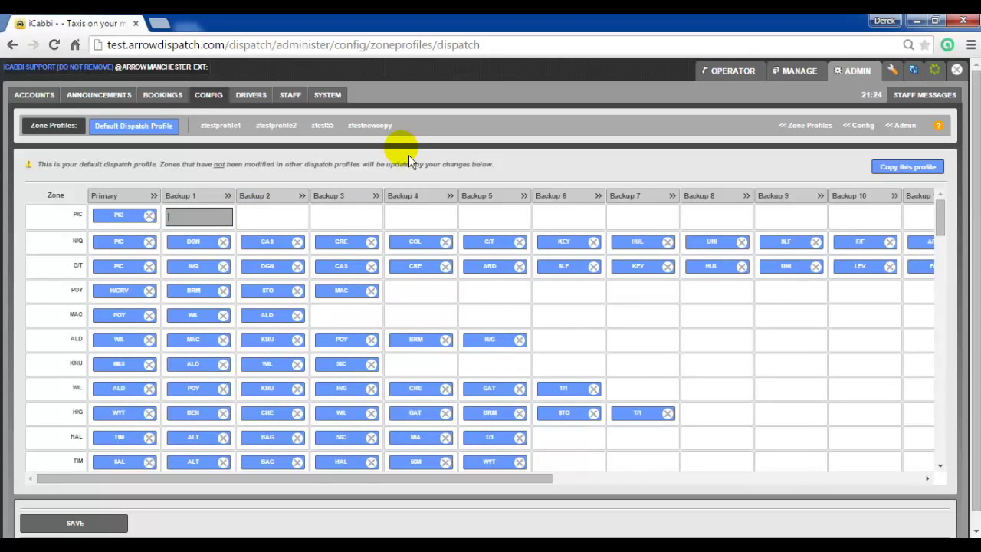
text(t)
key(Return)
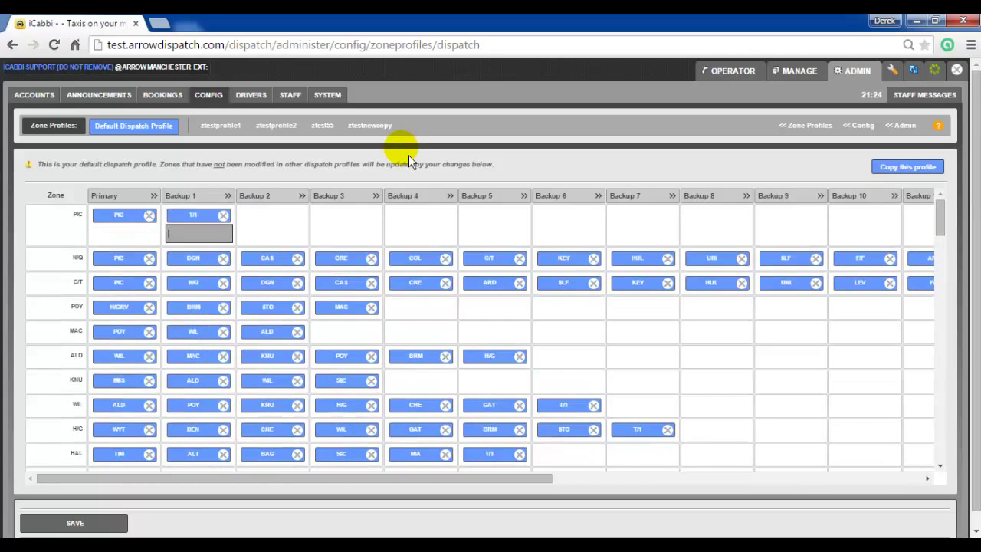
click(289, 233)
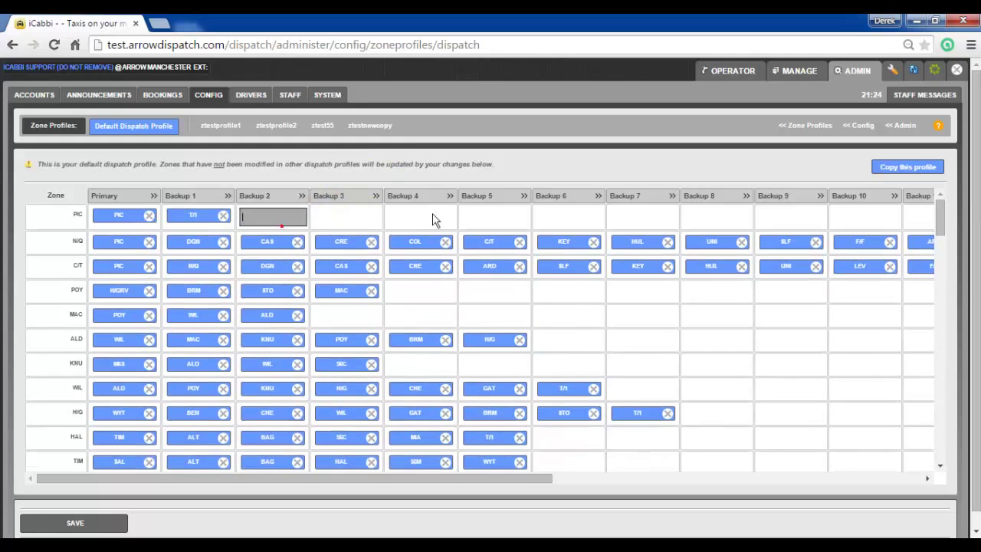
text(west)
key(Return)
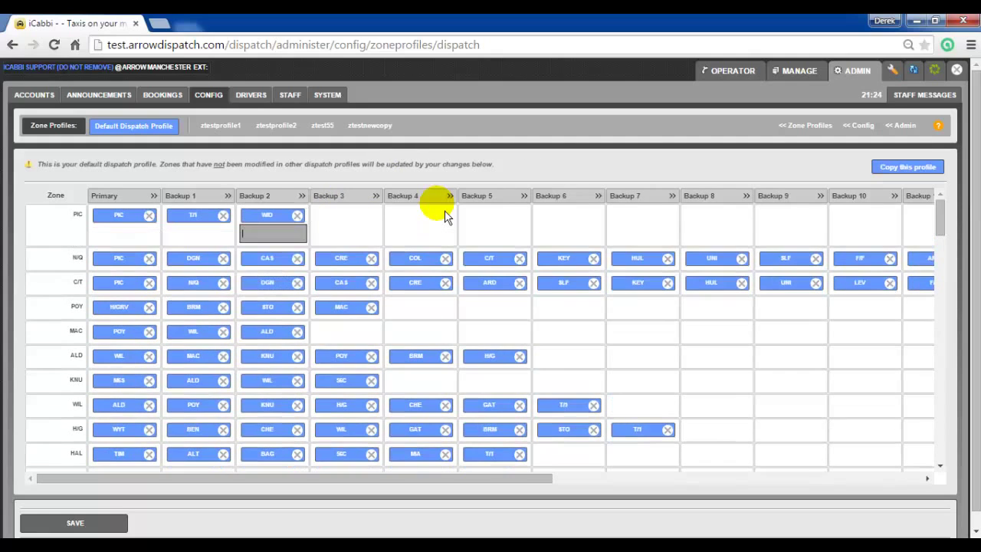
- Swap W/D and T/1 in the PIC row's backups, and move W/D into Primary and T/1 into Backup 1
click(363, 224)
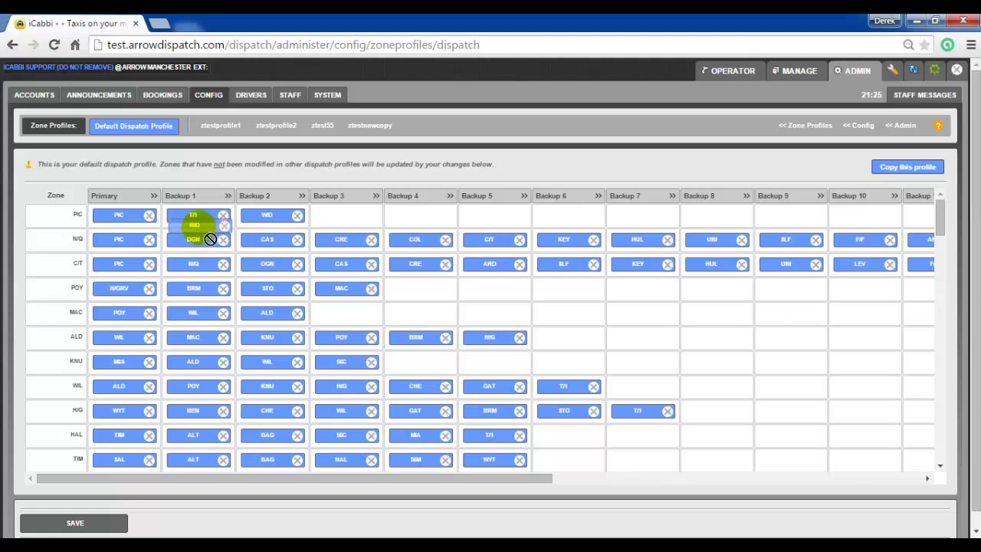
drag(206, 233, 265, 225)
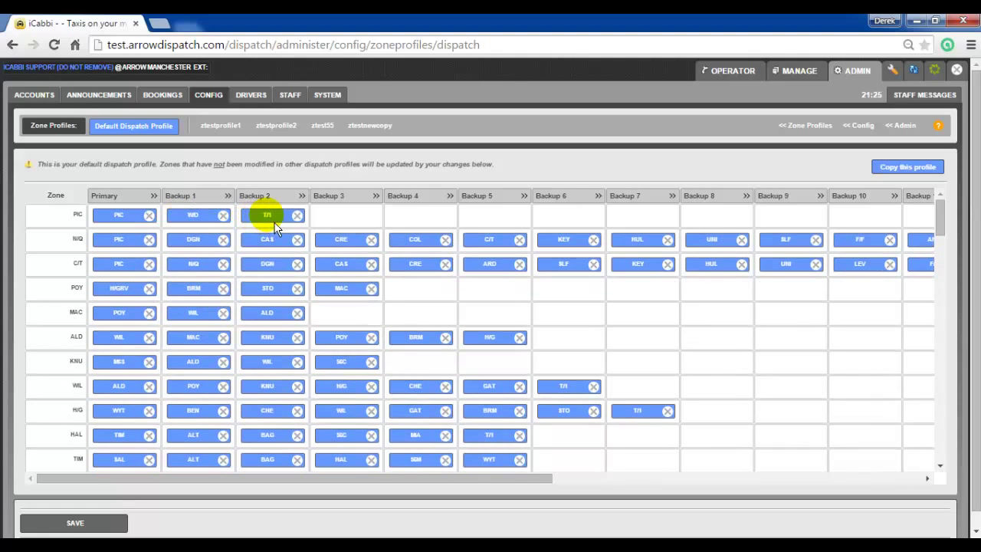
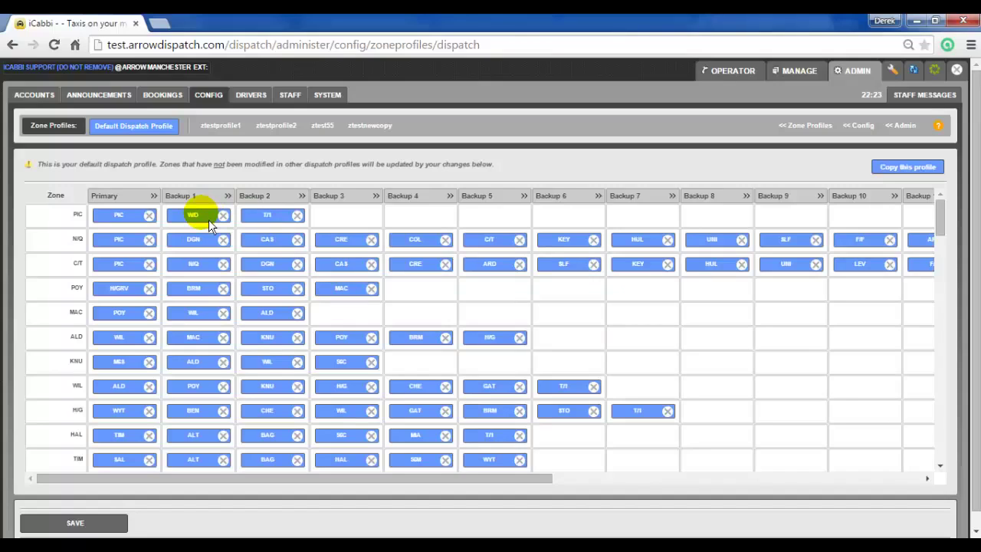
drag(208, 219, 123, 221)
drag(270, 214, 201, 216)
- Add the N/Q and M6S zones to the Primary cell of the PIC row
click(125, 222)
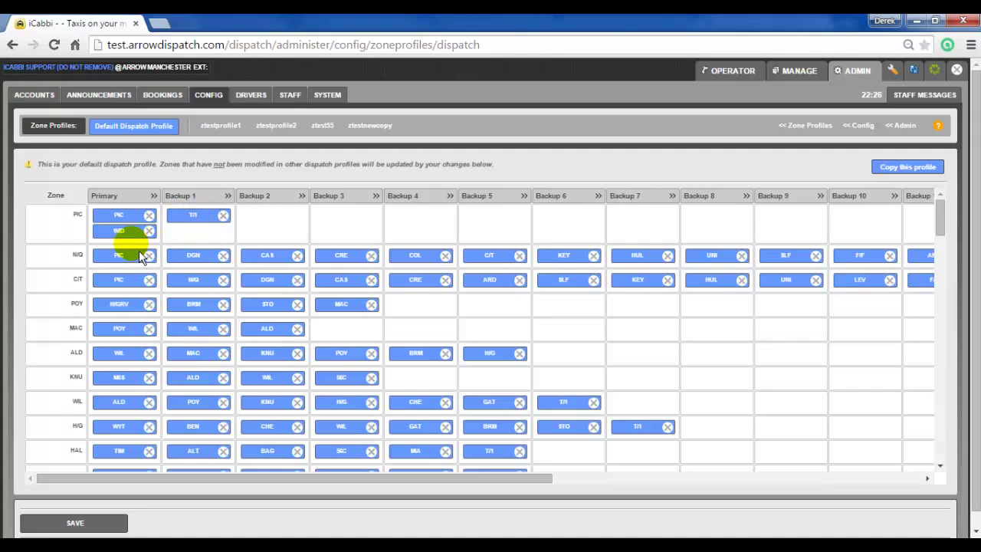
drag(138, 247, 139, 245)
text(north)
key(Return)
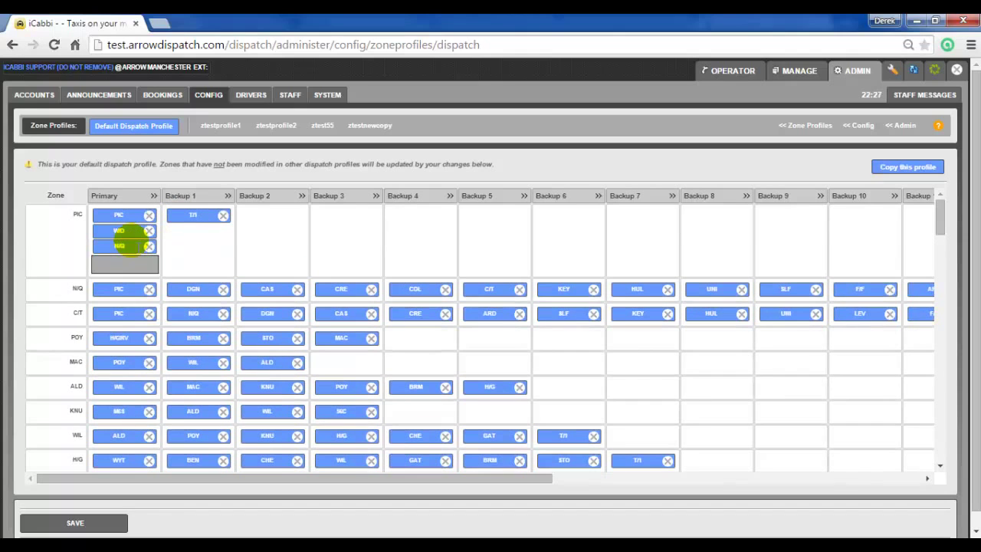
text(south)
key(Return)
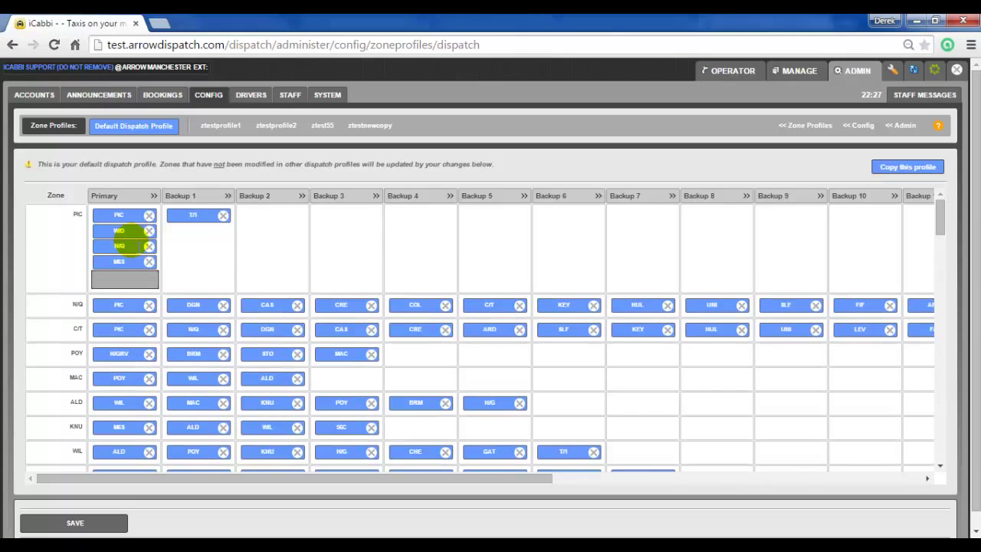
click(210, 268)
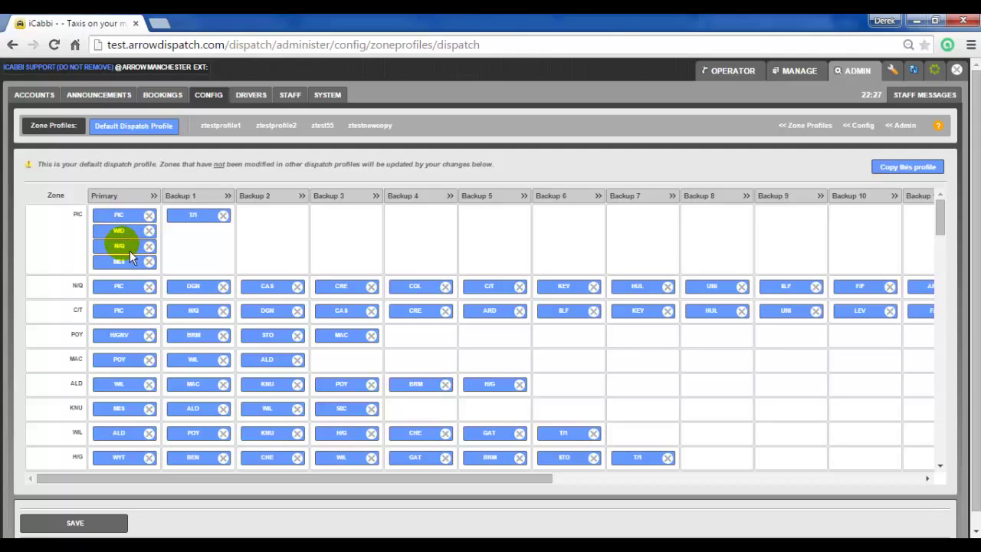
- Move N/Q to the head of the PIC row's primary zones and save the profile
drag(129, 250, 123, 214)
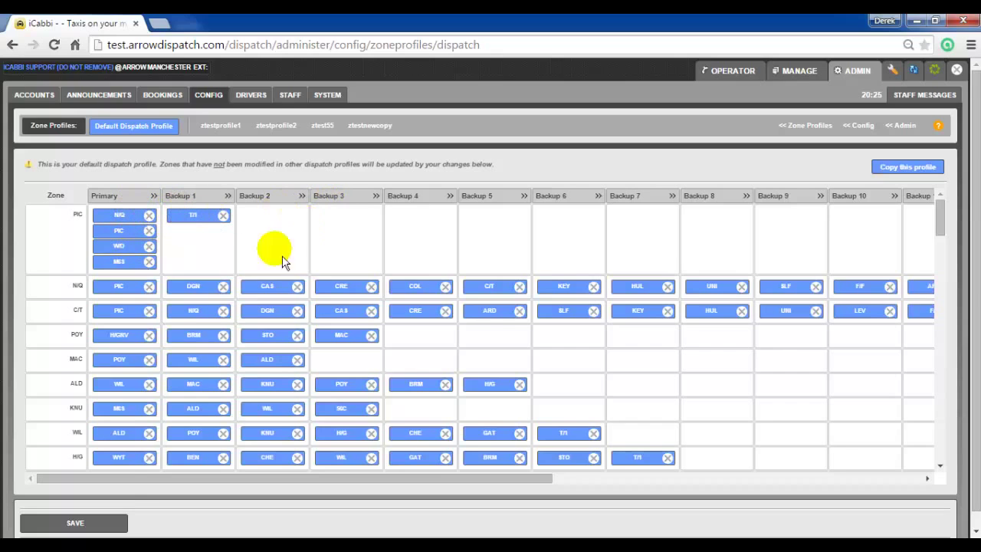
click(77, 524)
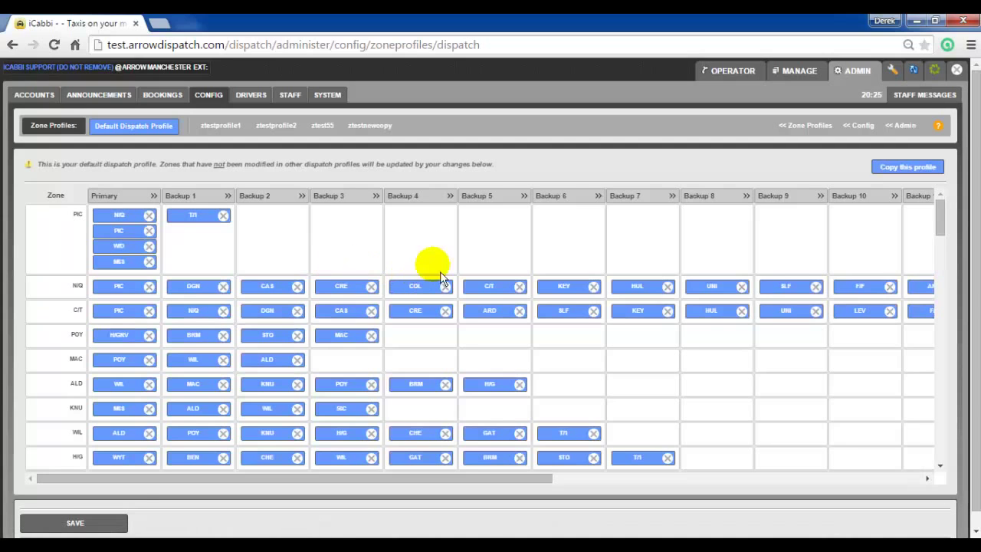
- Open the dispatch settings of the PIC entry under Primary in the PIC row and examine the pre-booking offer type choices
key(ctrl+plus)
key(ctrl+plus)
key(ctrl+plus)
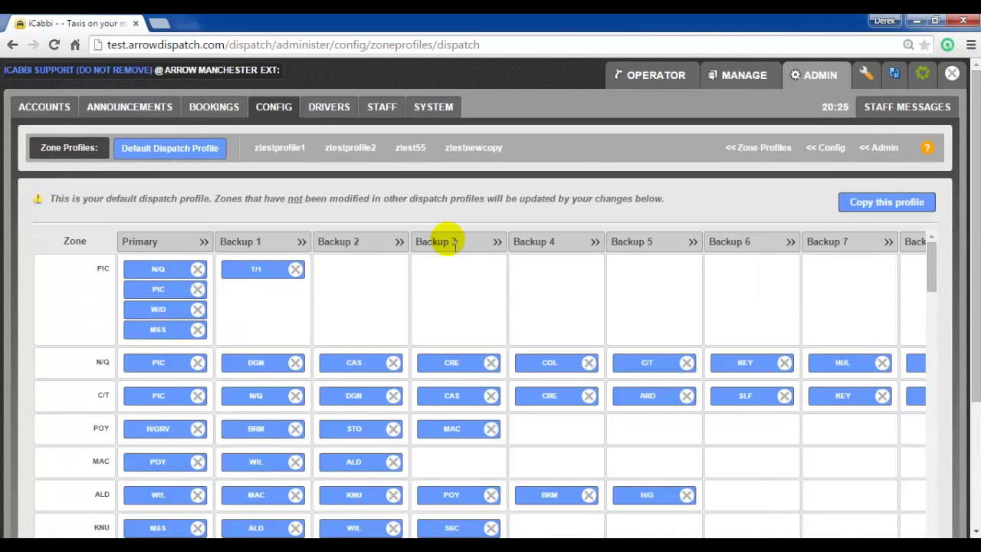
key(ctrl+plus)
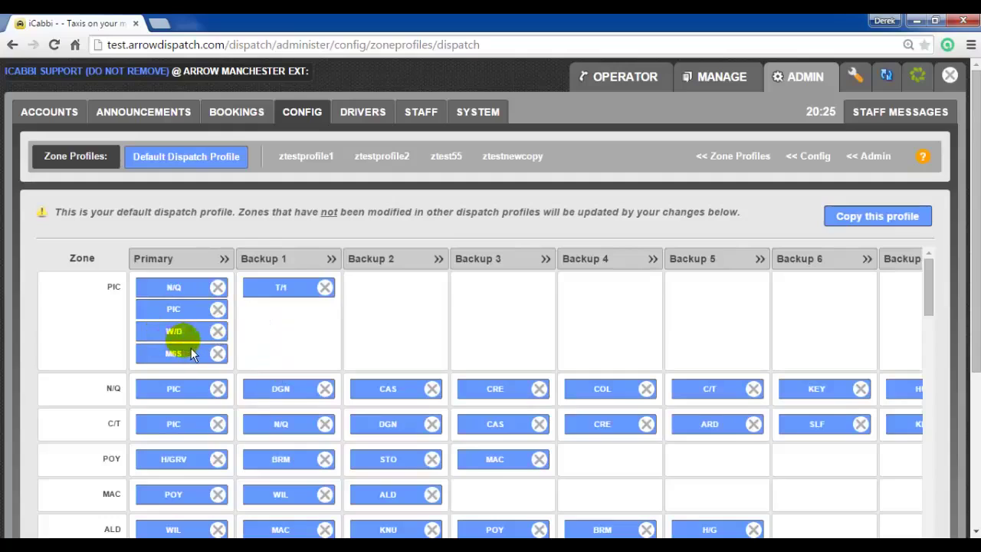
click(198, 308)
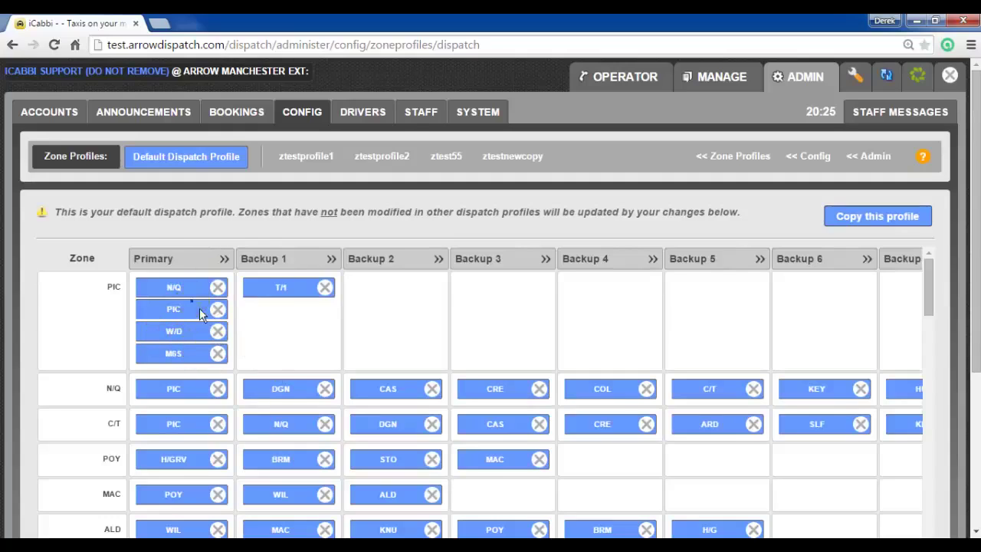
click(199, 309)
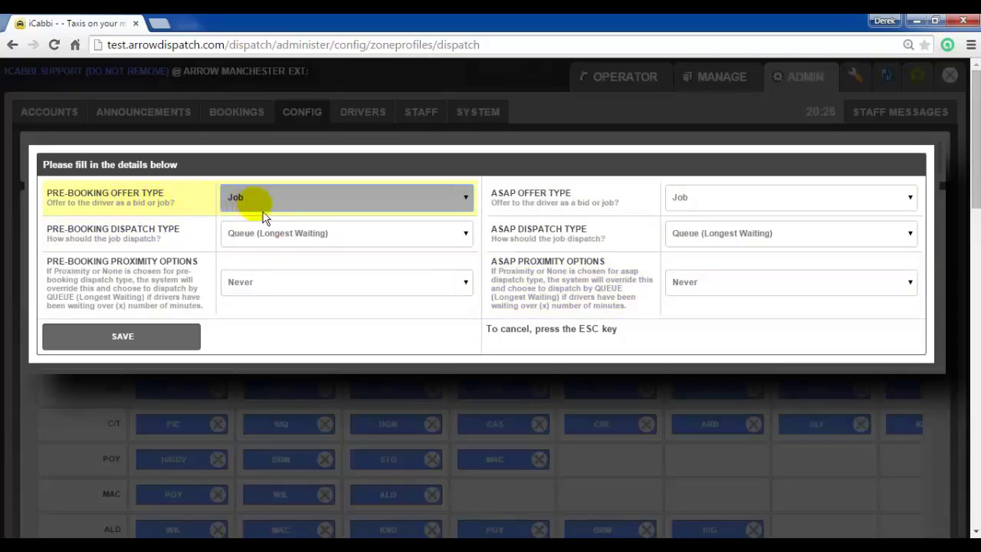
click(324, 205)
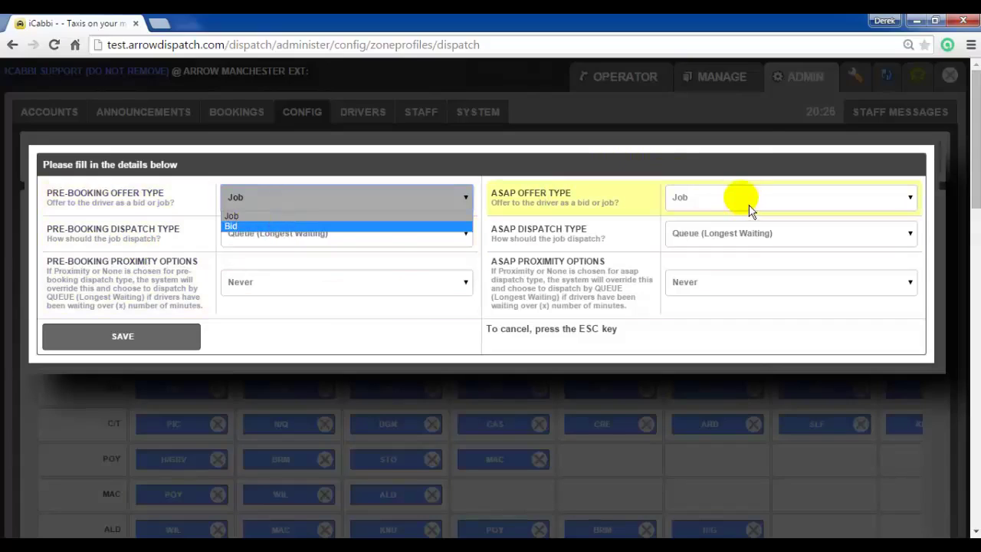
click(737, 162)
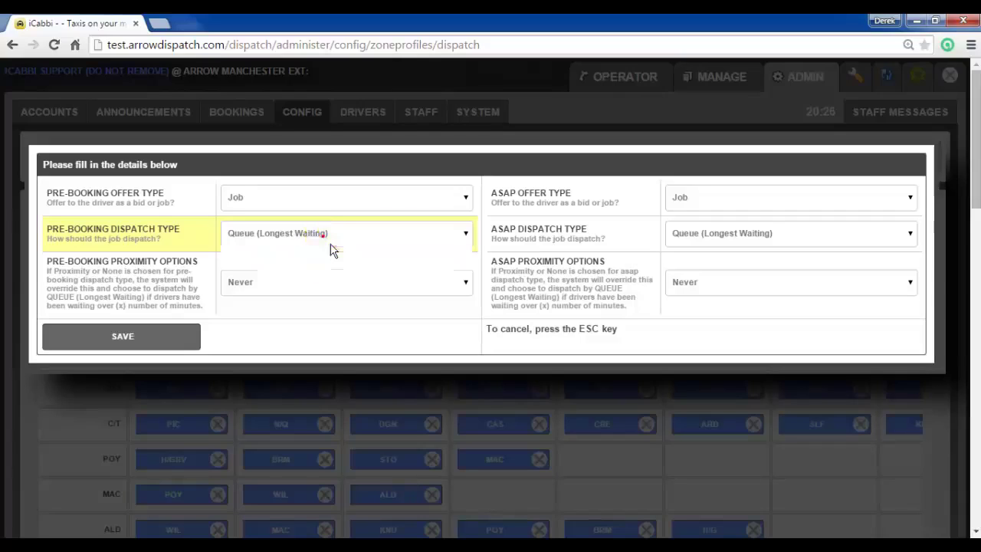
- Examine the available choices for the pre-booking dispatch type and the ASAP dispatch type
click(361, 242)
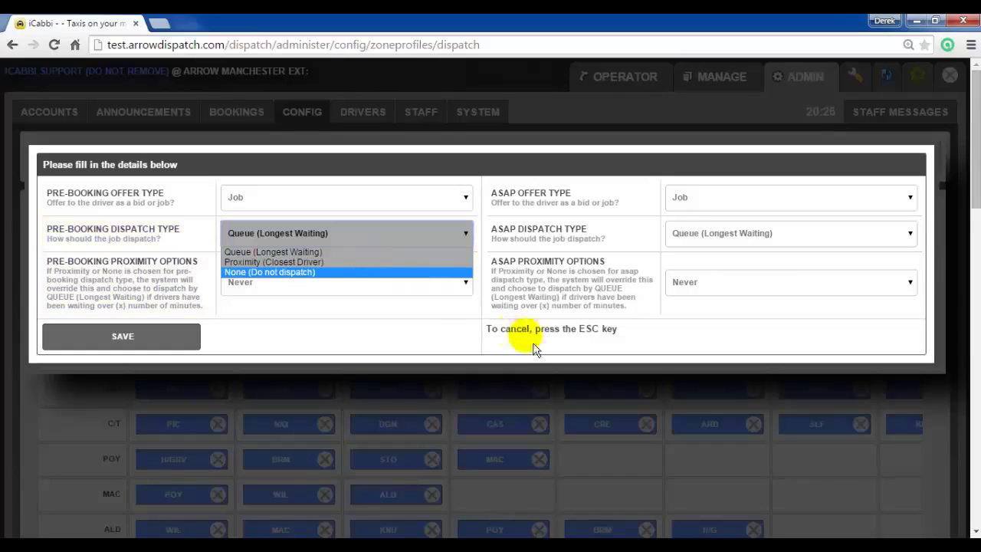
click(622, 225)
click(714, 246)
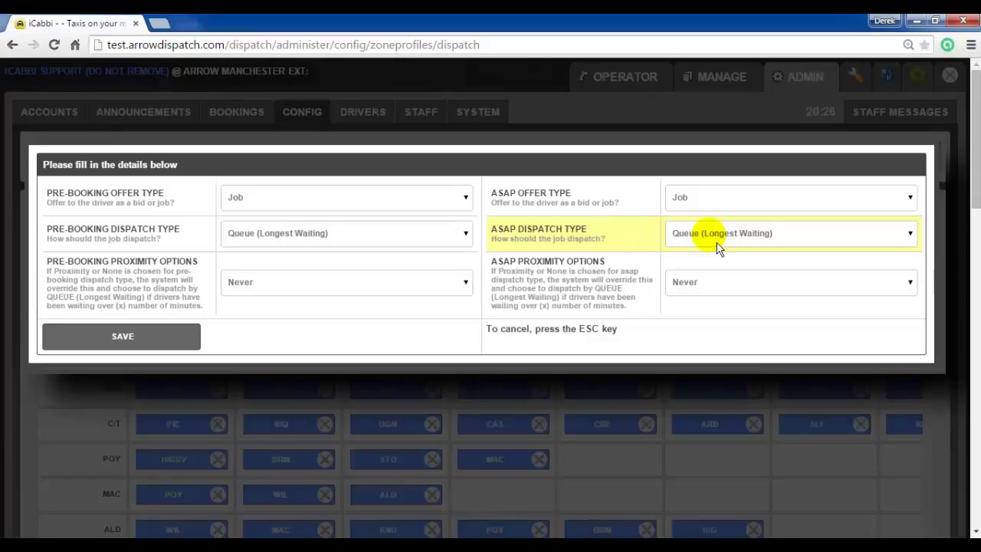
click(718, 245)
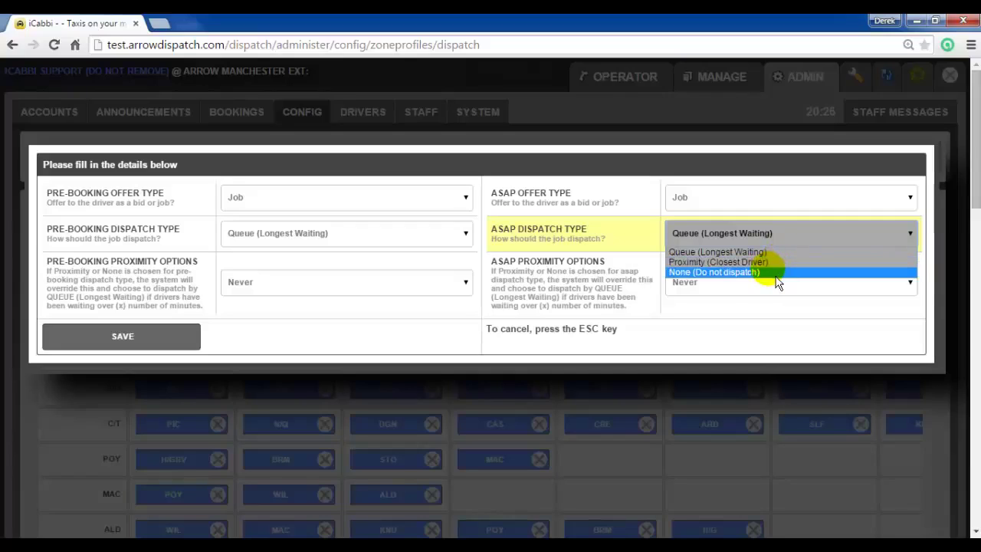
- Set the ASAP offer type of the PIC row's Primary entry to Bid and save the settings
click(499, 233)
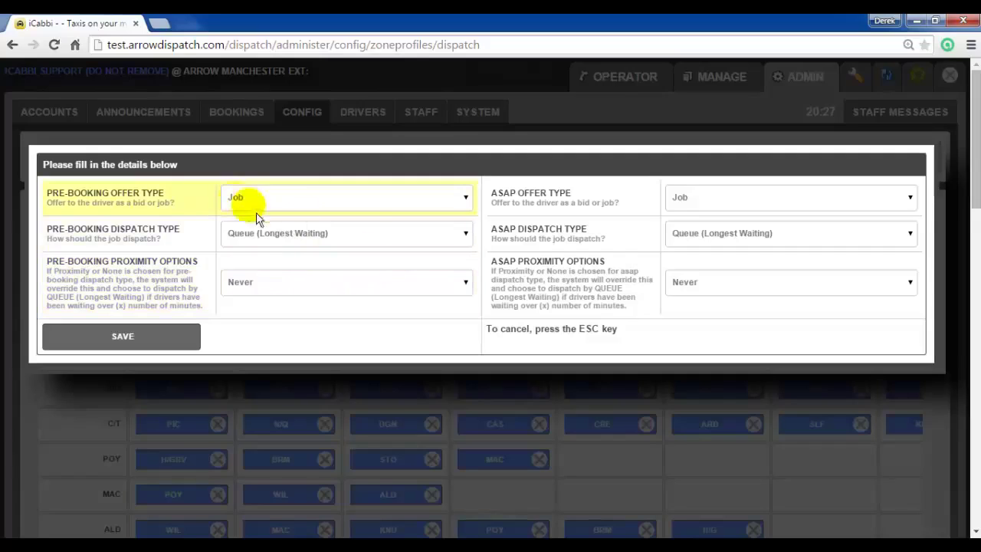
click(745, 208)
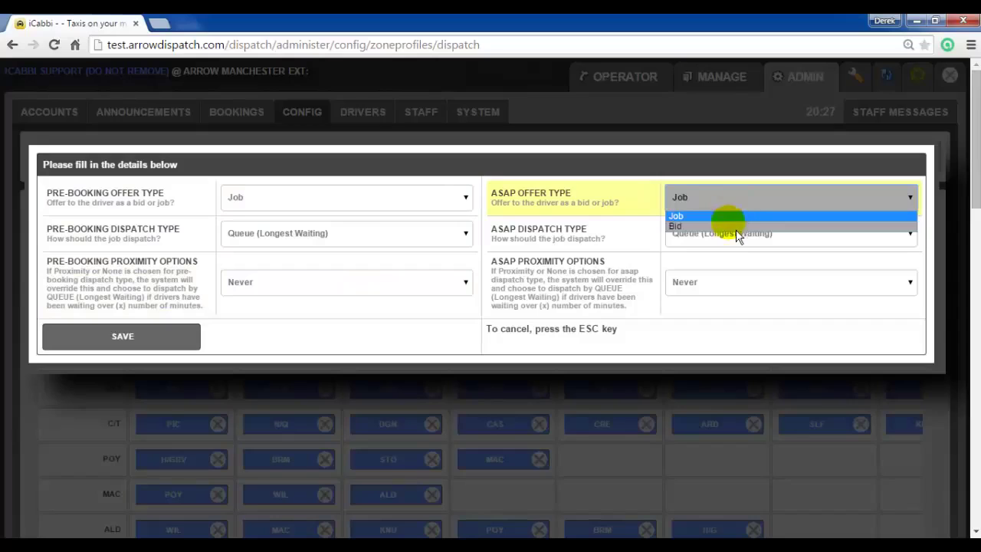
click(736, 232)
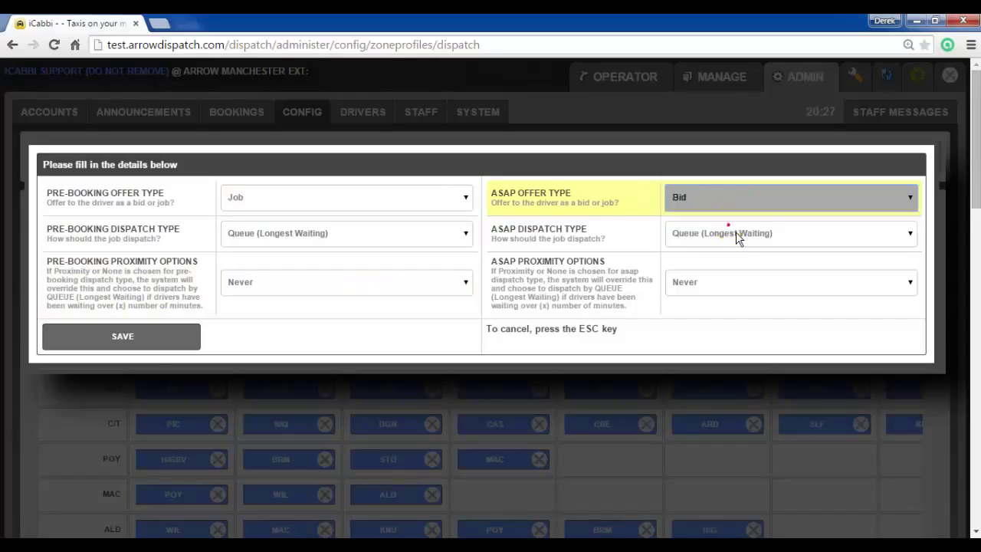
click(165, 344)
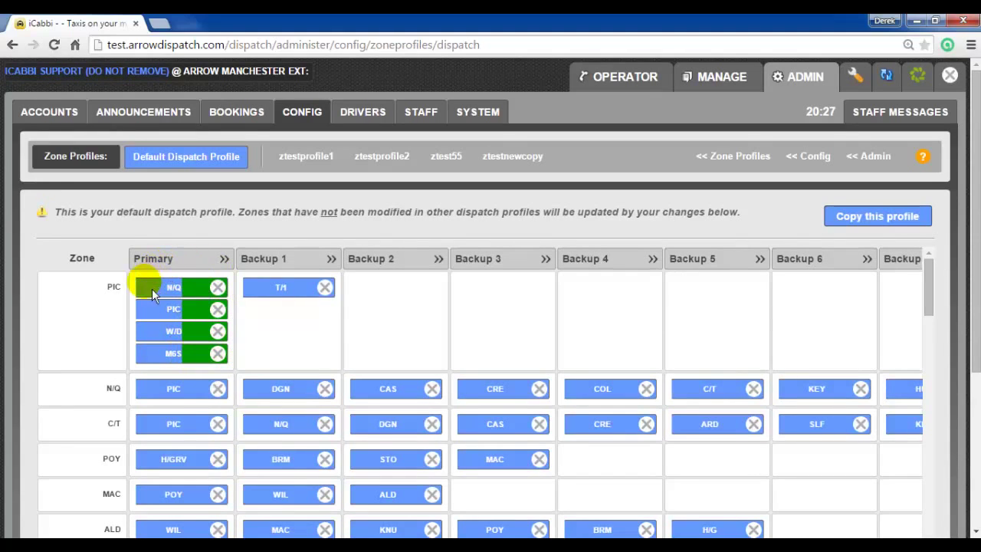
- Reopen the dispatch settings in the PIC row's Primary cell, set the ASAP offer type to Job and save
click(195, 296)
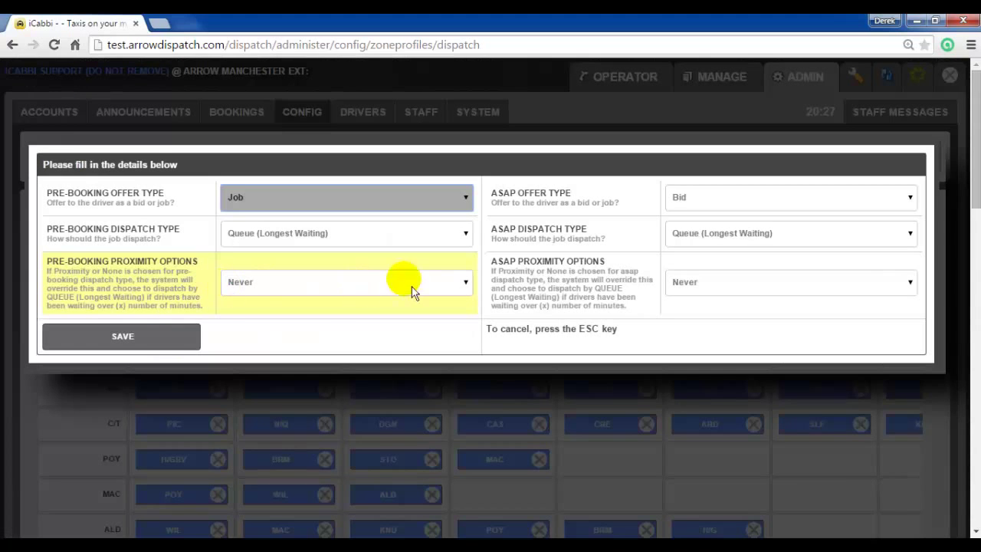
click(731, 204)
click(718, 218)
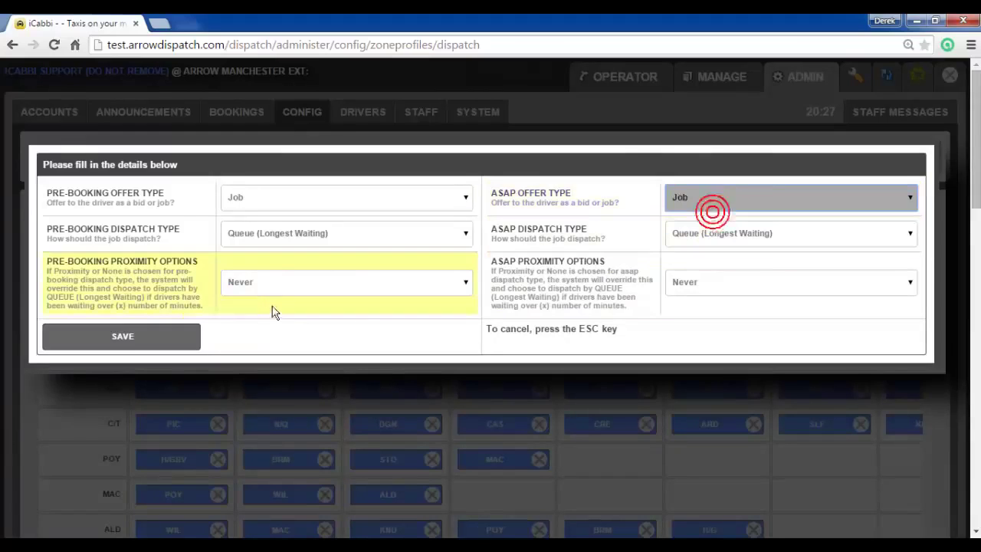
click(174, 341)
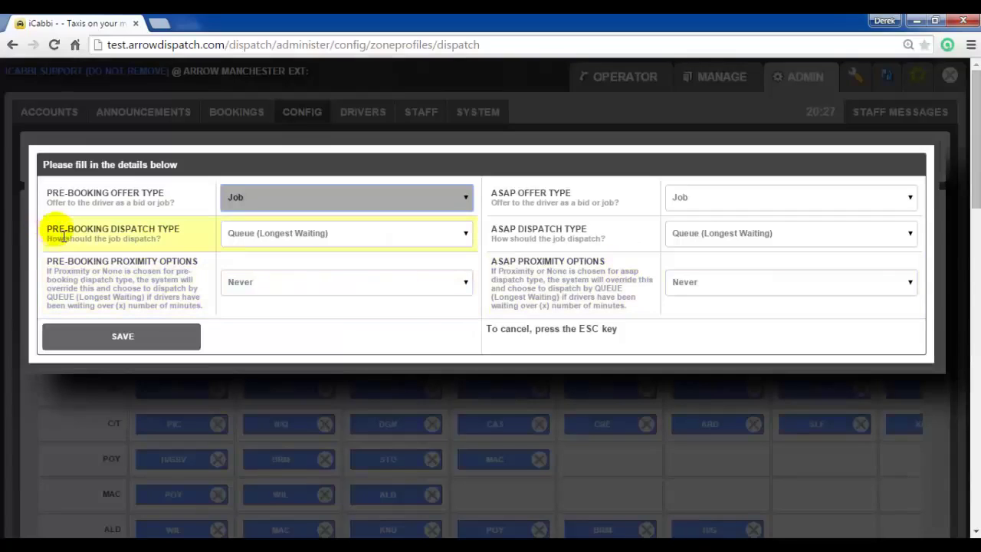
- Set the pre-booking dispatch type to Proximity (Closest Driver) for the PIC row's Primary cell and save
click(345, 231)
click(345, 261)
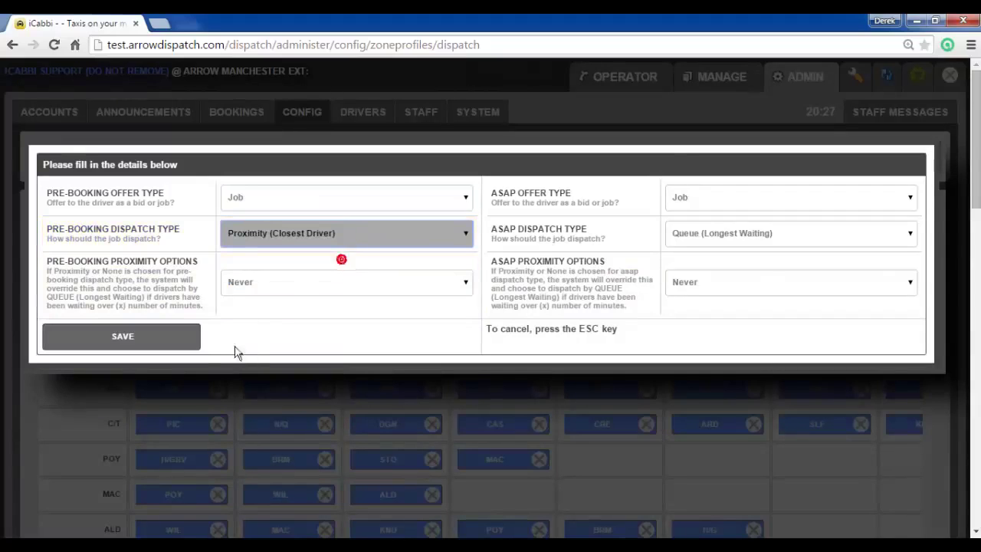
click(193, 348)
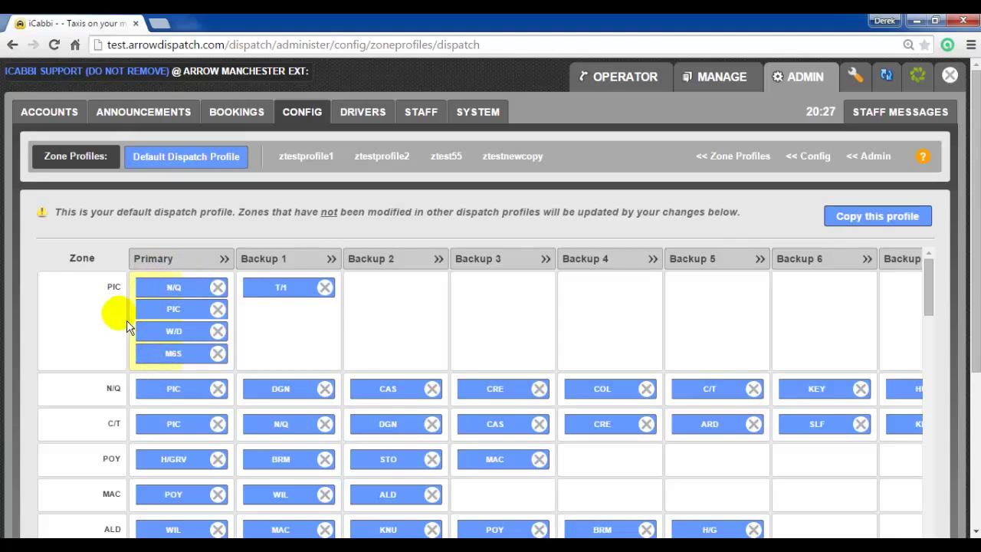
- In the PIC row's Primary settings, set pre-booking dispatch to Queue (Longest Waiting) and ASAP dispatch to Proximity (Closest Driver), and save
click(157, 317)
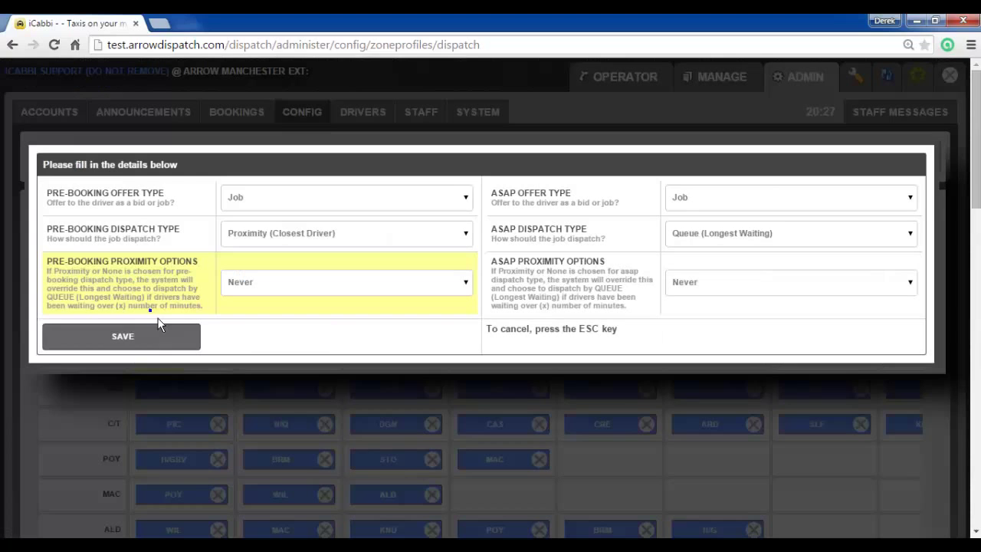
click(267, 234)
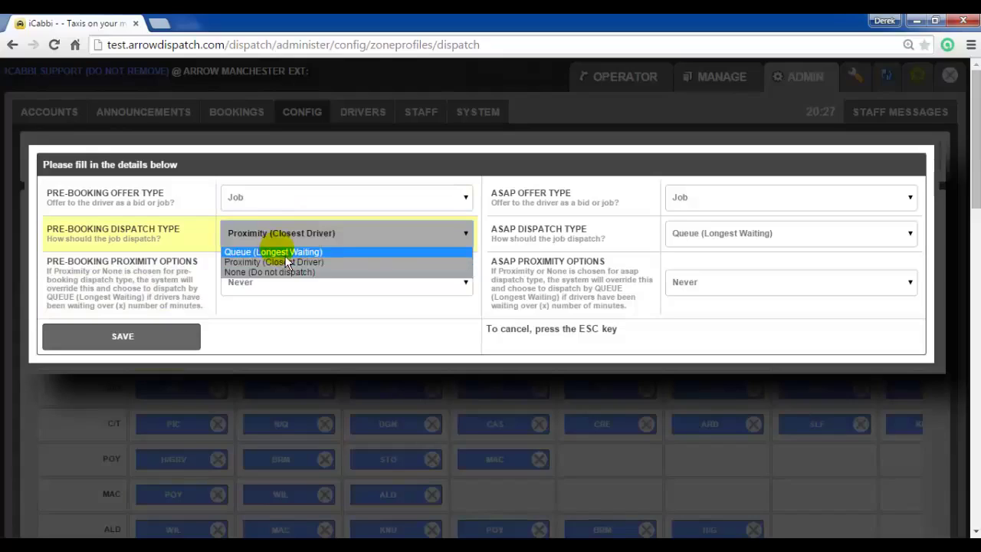
click(278, 251)
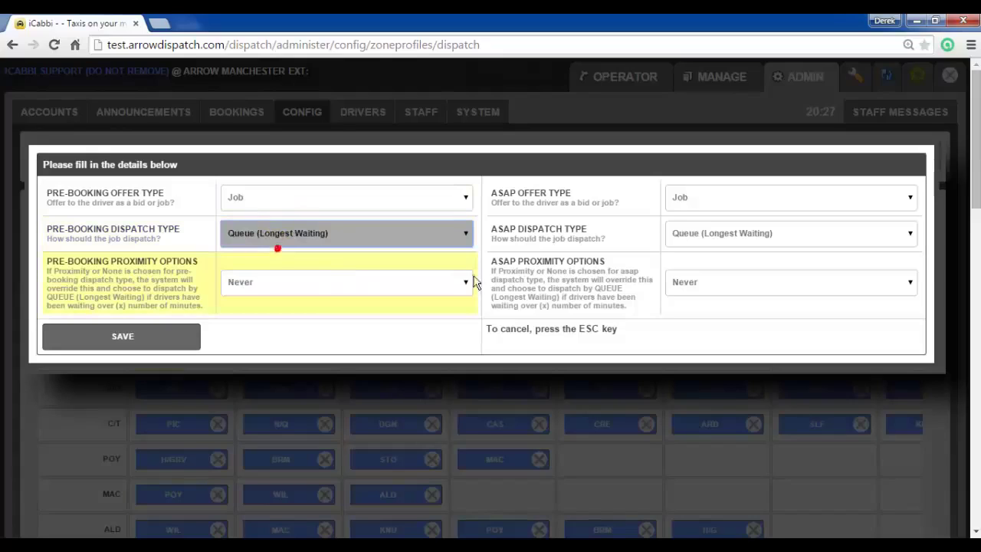
click(733, 246)
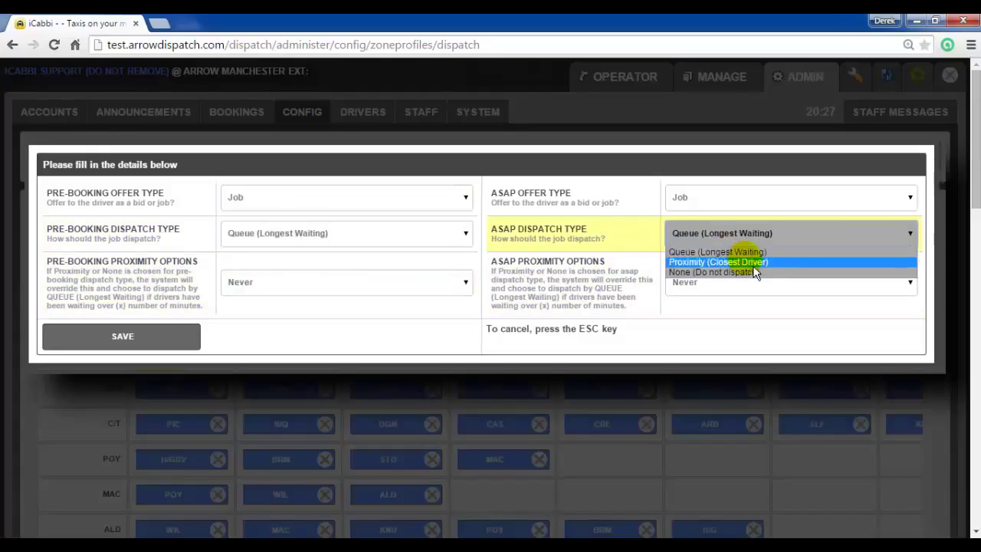
click(767, 262)
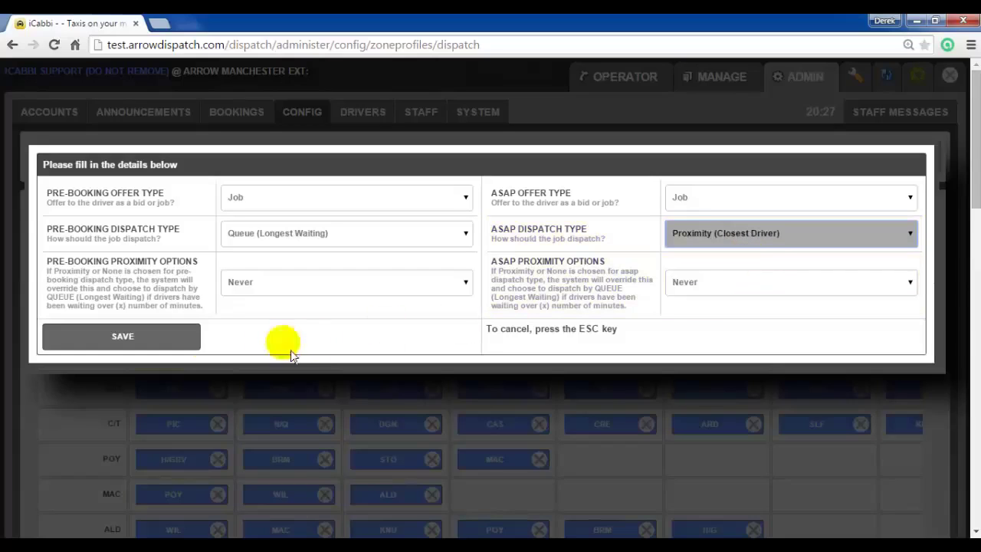
click(184, 349)
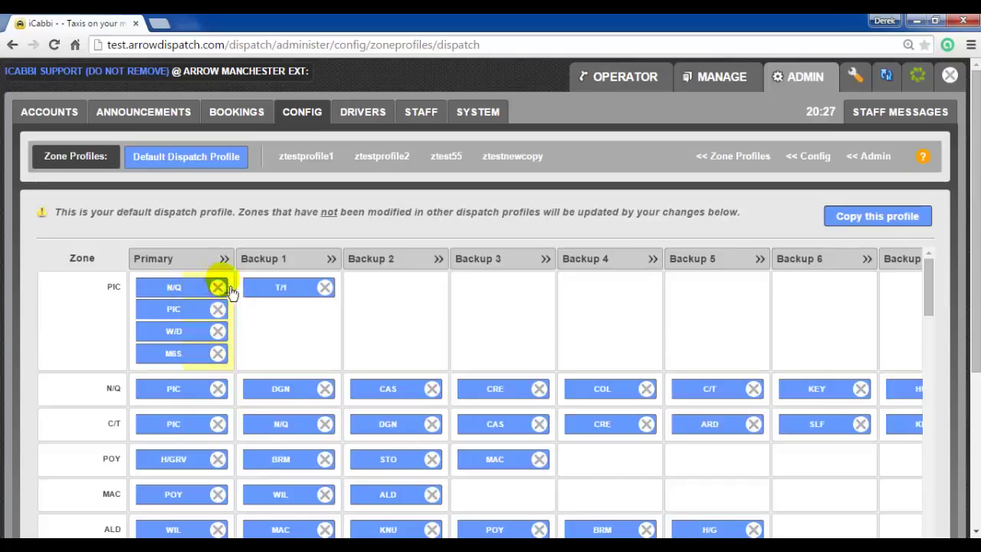
- Set the ASAP dispatch type in the PIC row's Primary settings to Queue (Longest Waiting) and save
click(204, 316)
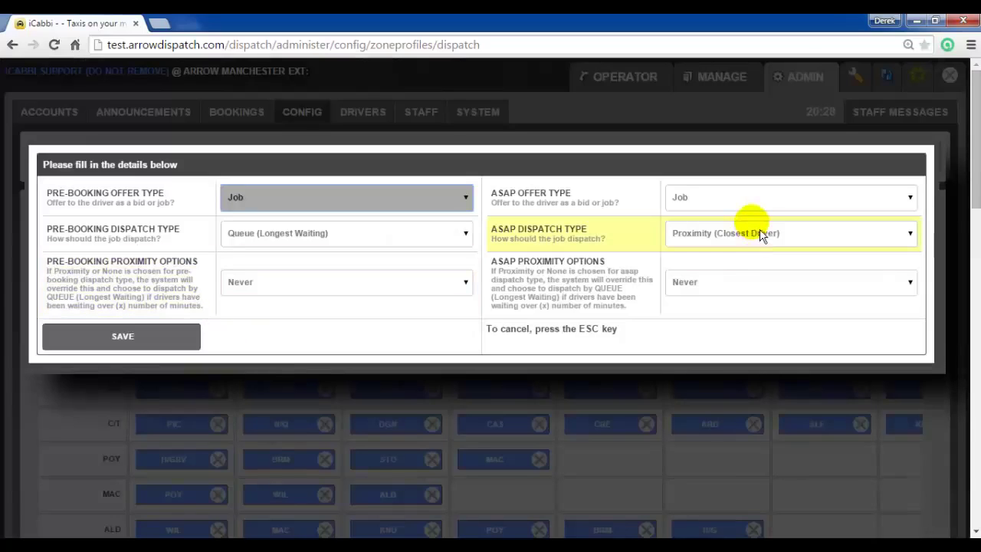
click(699, 235)
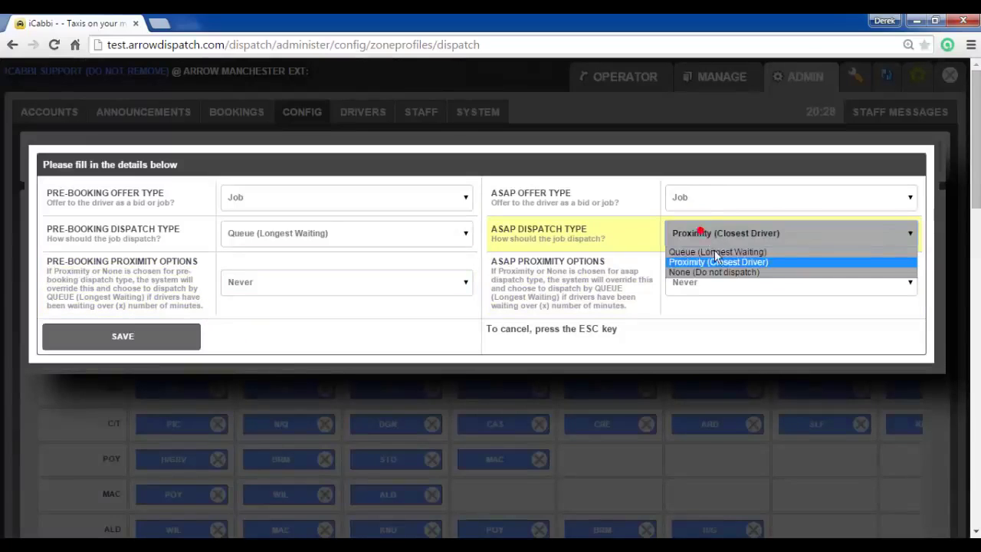
click(718, 253)
click(195, 346)
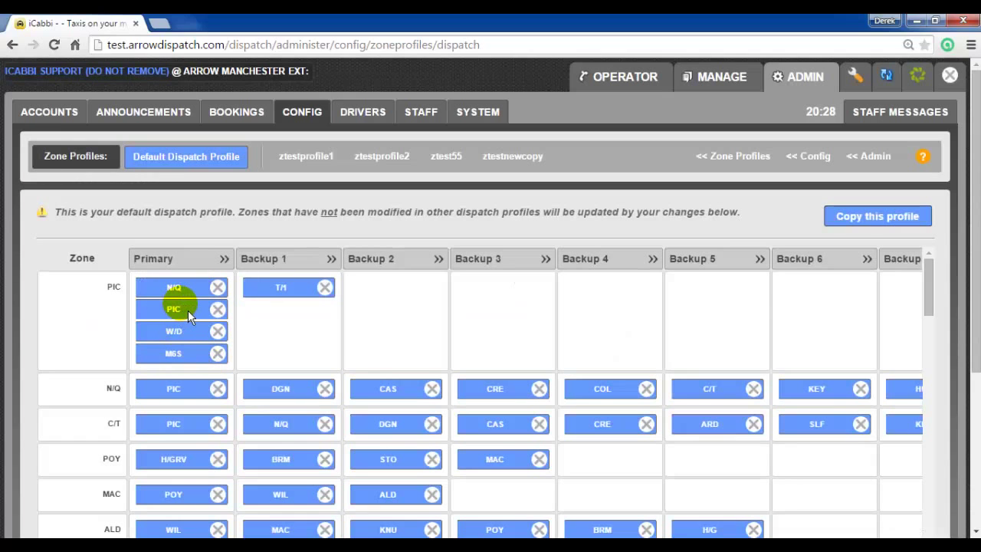
- For the PIC row's Primary cell, set pre-booking dispatch to None (Do not dispatch) with proximity options Over 10 minute(s), and save
click(188, 311)
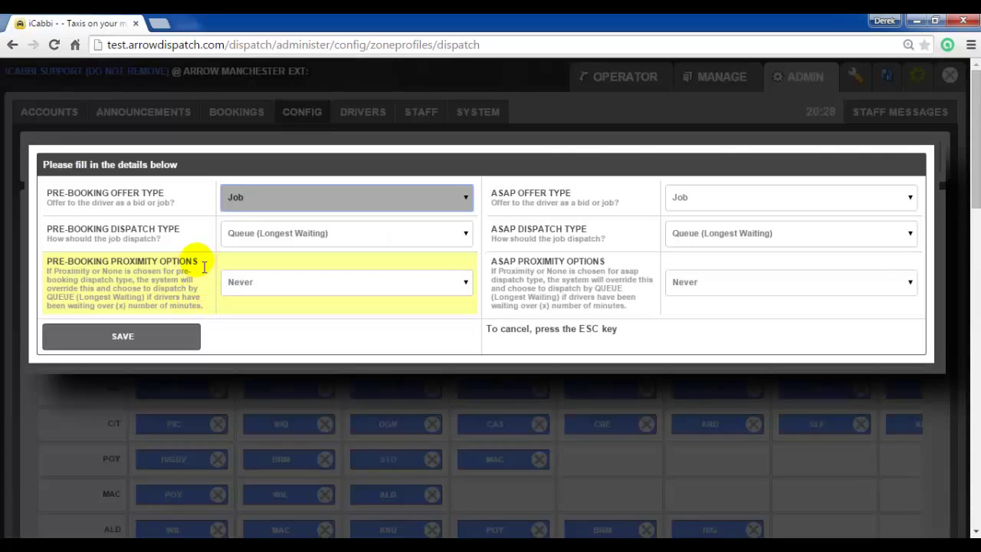
click(332, 248)
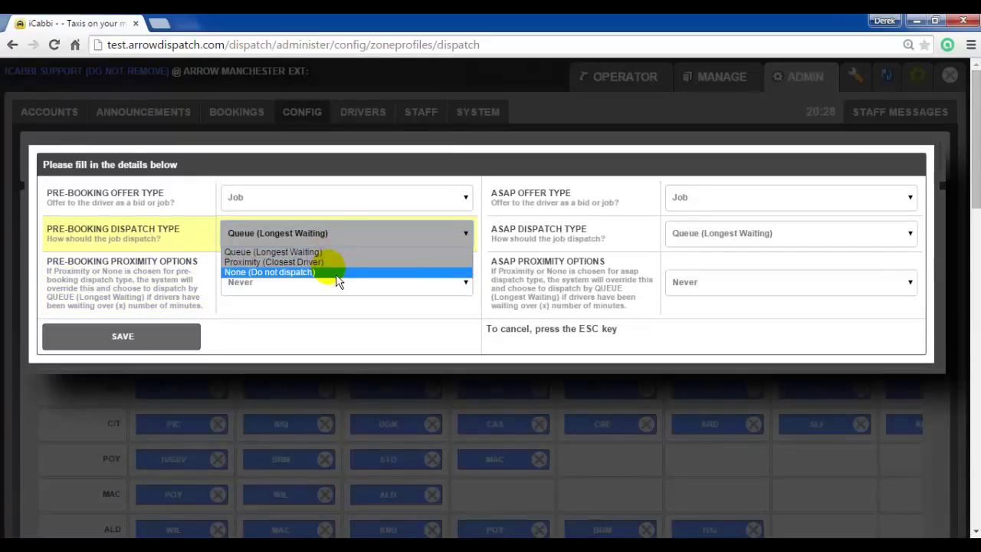
click(334, 270)
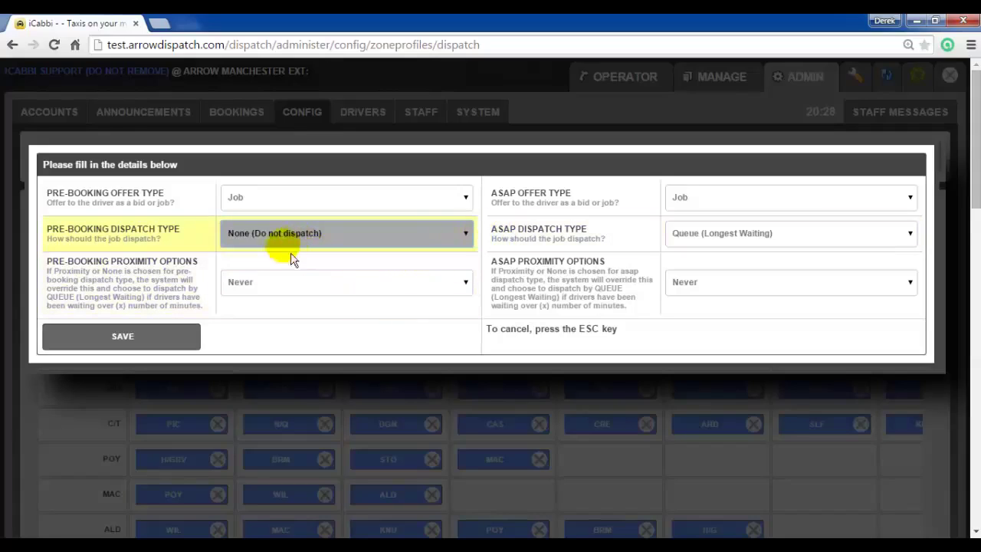
click(349, 290)
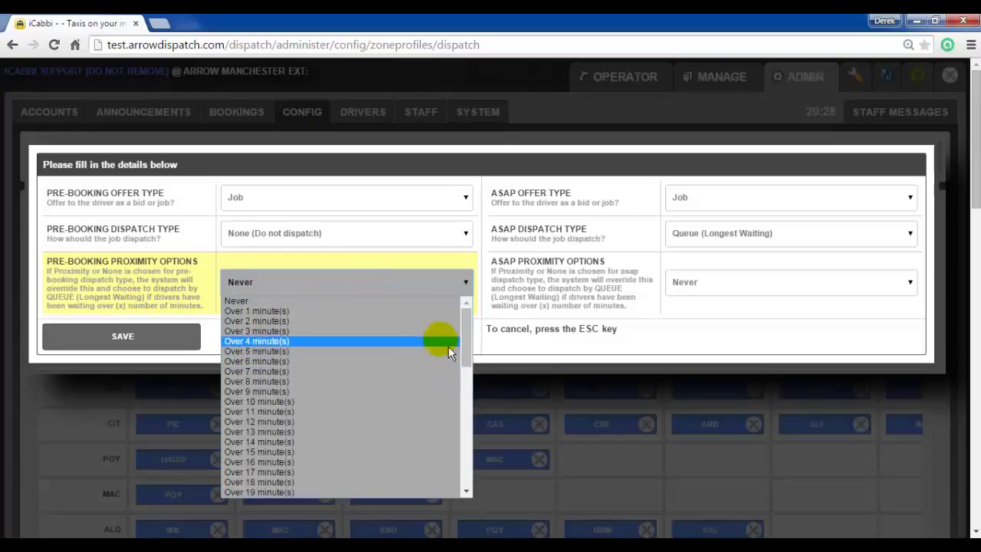
click(318, 305)
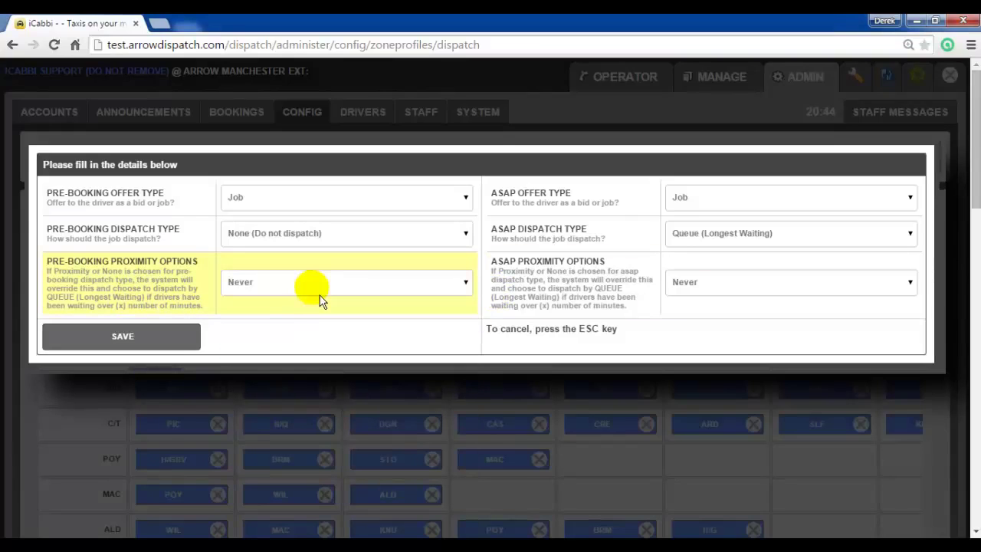
click(320, 295)
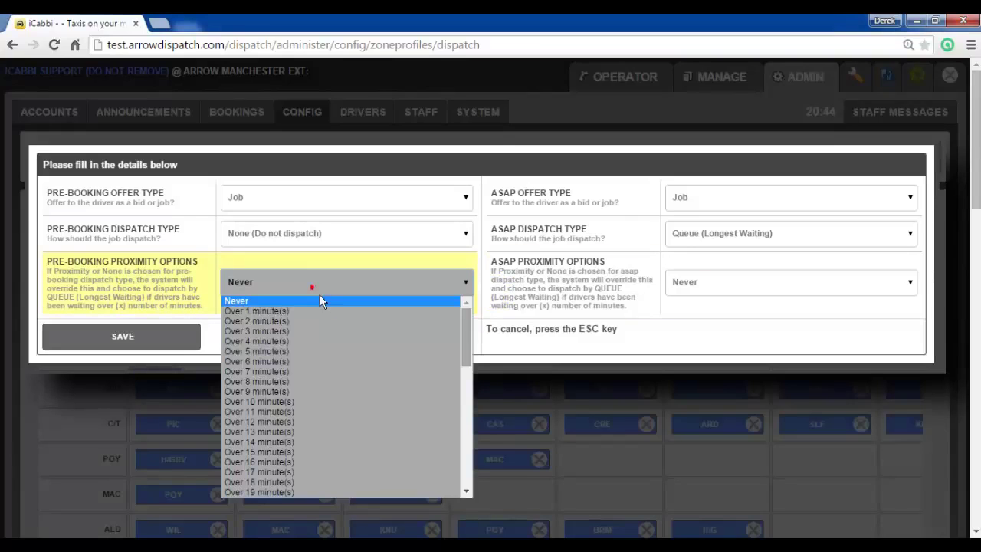
click(391, 408)
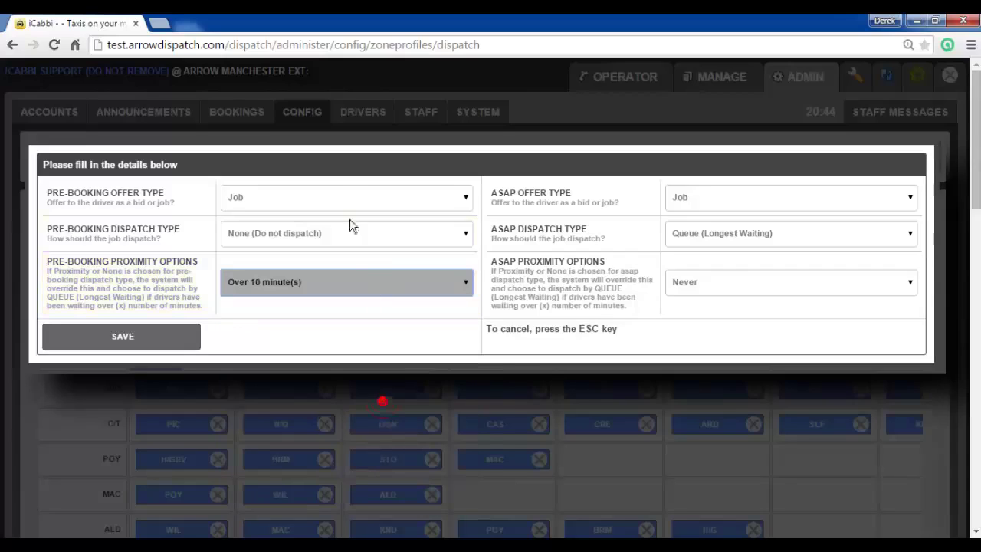
click(143, 341)
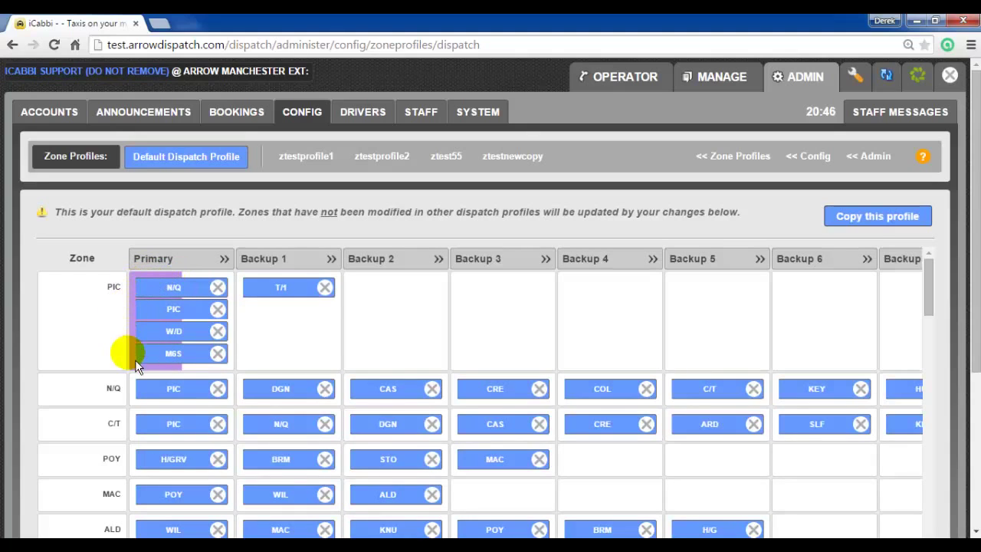
- Set the PIC row's Primary pre-booking proximity options to Never and pre-booking dispatch type to Queue (Longest Waiting), and save
click(203, 311)
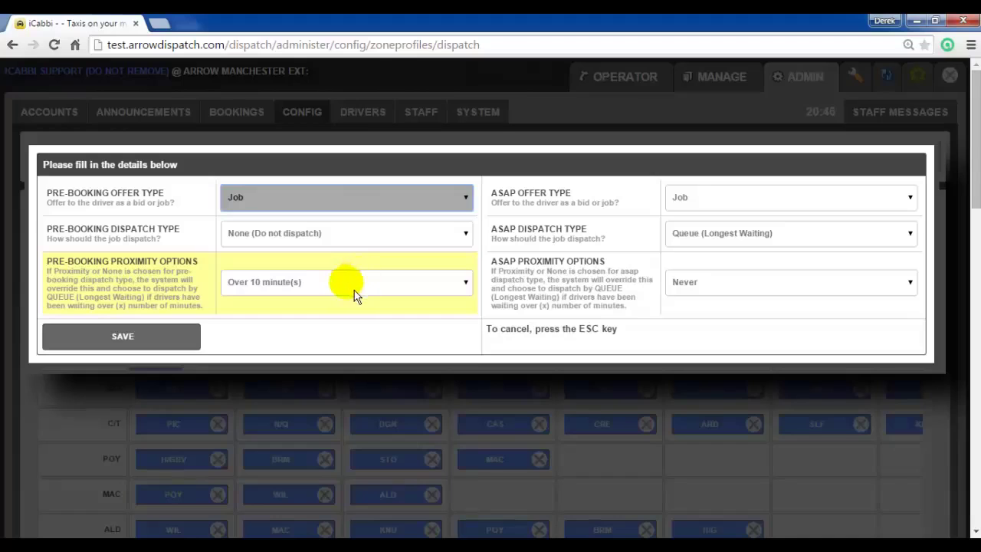
click(355, 296)
click(335, 302)
click(343, 235)
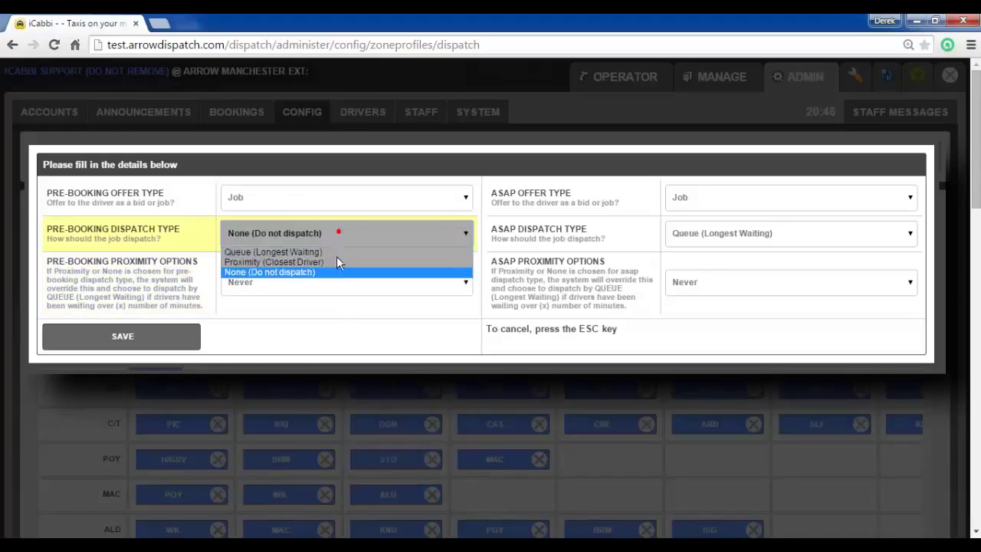
click(330, 252)
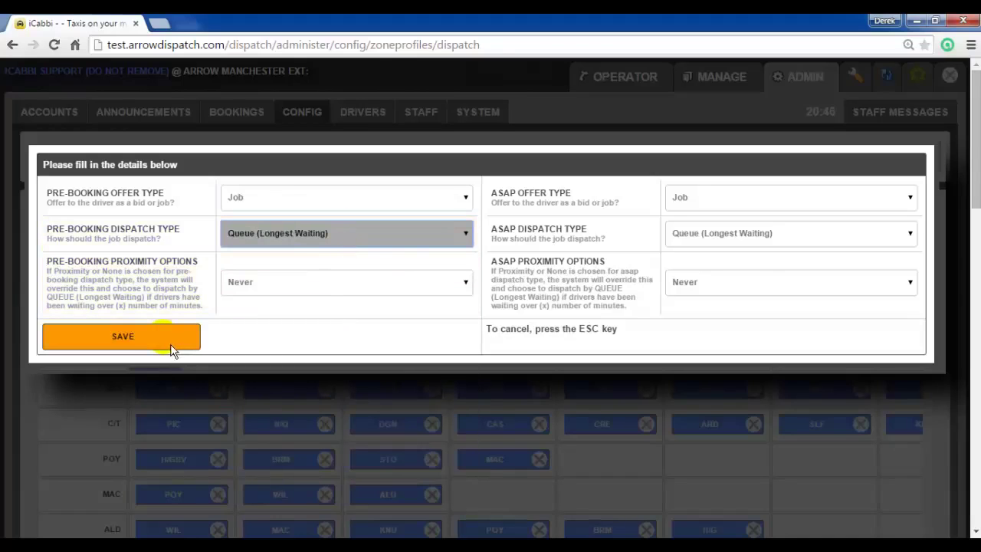
click(123, 338)
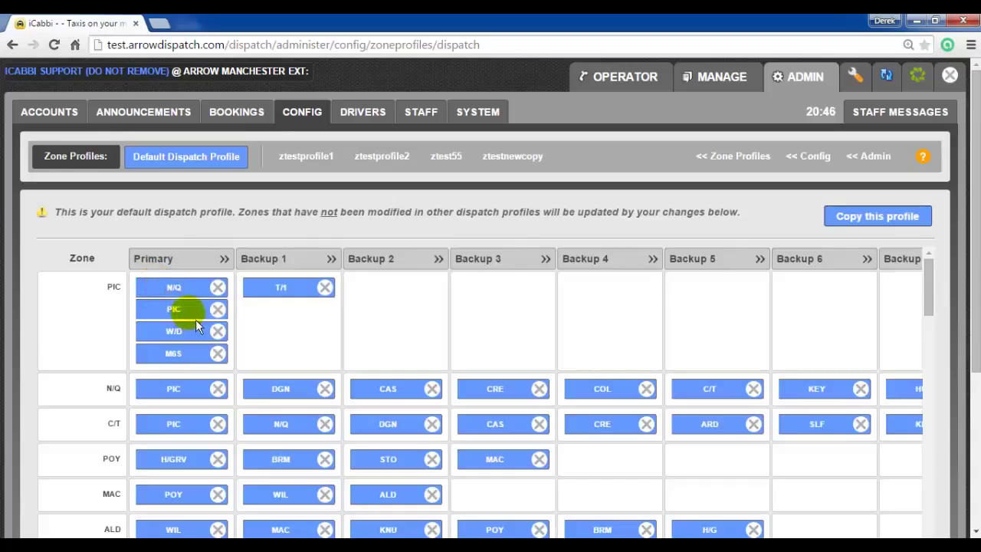
- Set the PIC row's Primary ASAP dispatch type to None (Do not dispatch) with a waiting-minutes override under ASAP proximity options, and save
click(195, 320)
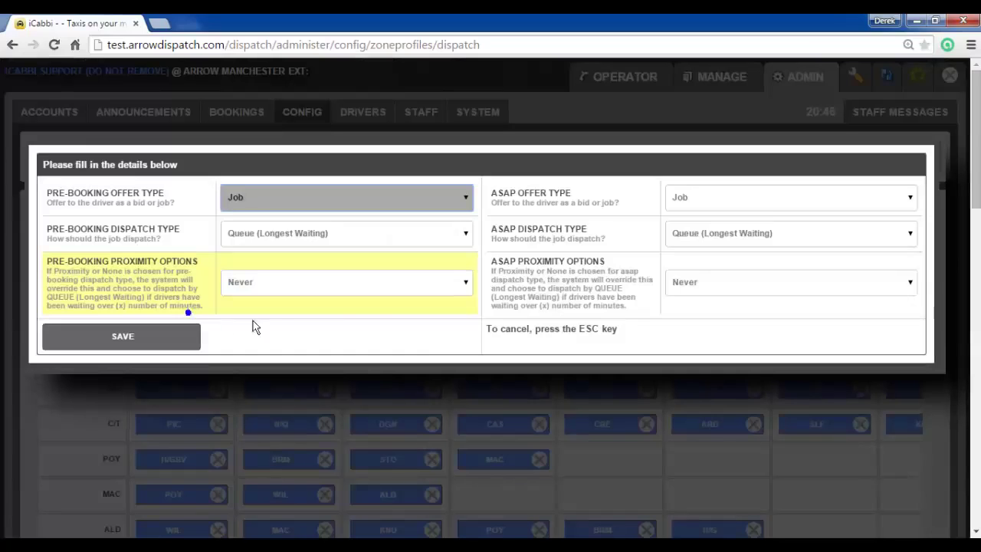
click(732, 241)
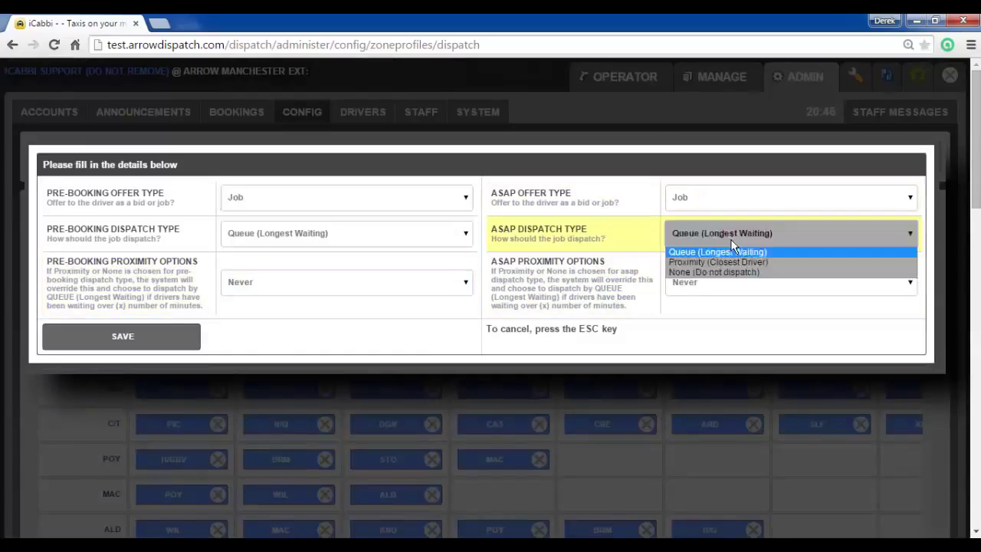
click(741, 276)
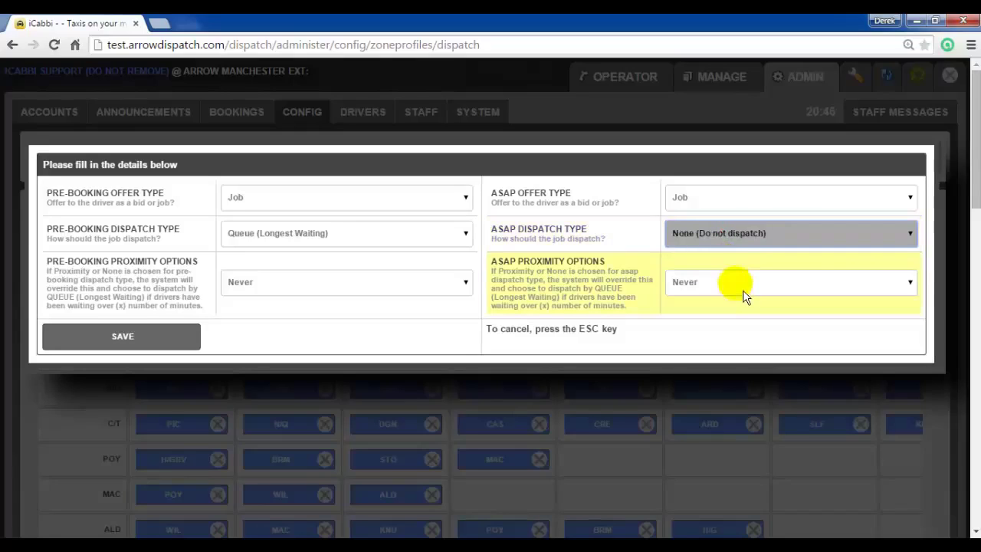
click(744, 293)
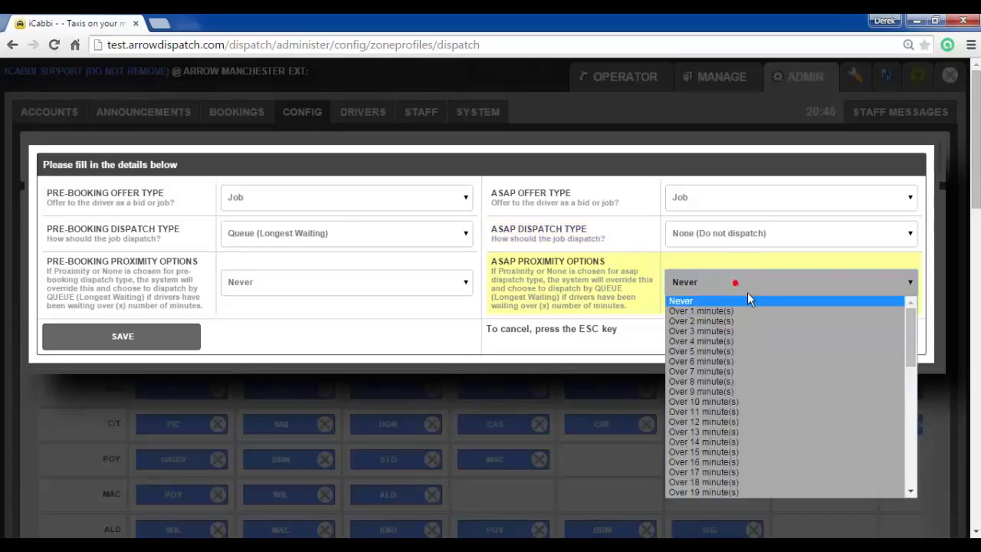
click(759, 352)
click(197, 339)
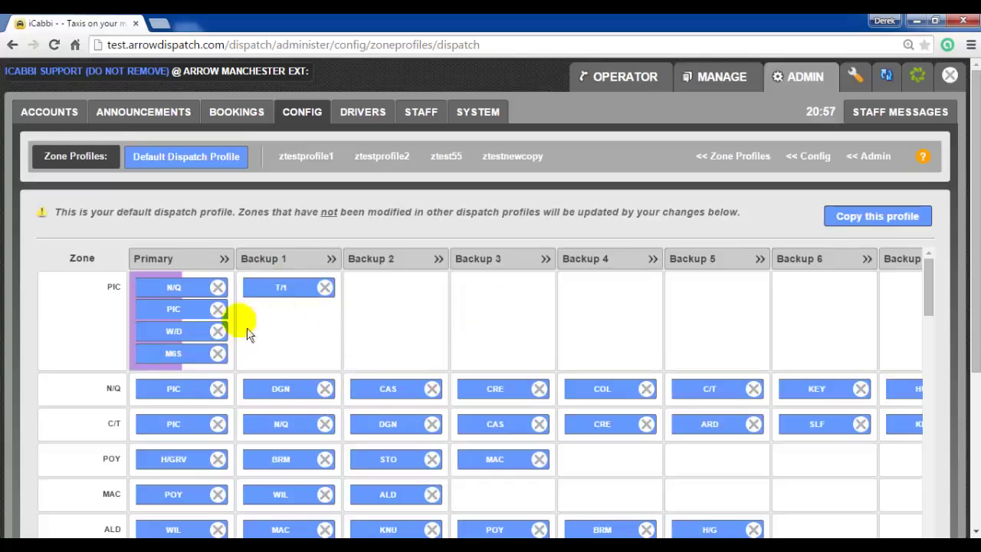
- For the PIC row's Primary cell, set pre-booking dispatch to Queue (Longest Waiting) and both pre-booking and ASAP proximity options to Never, and save
click(201, 374)
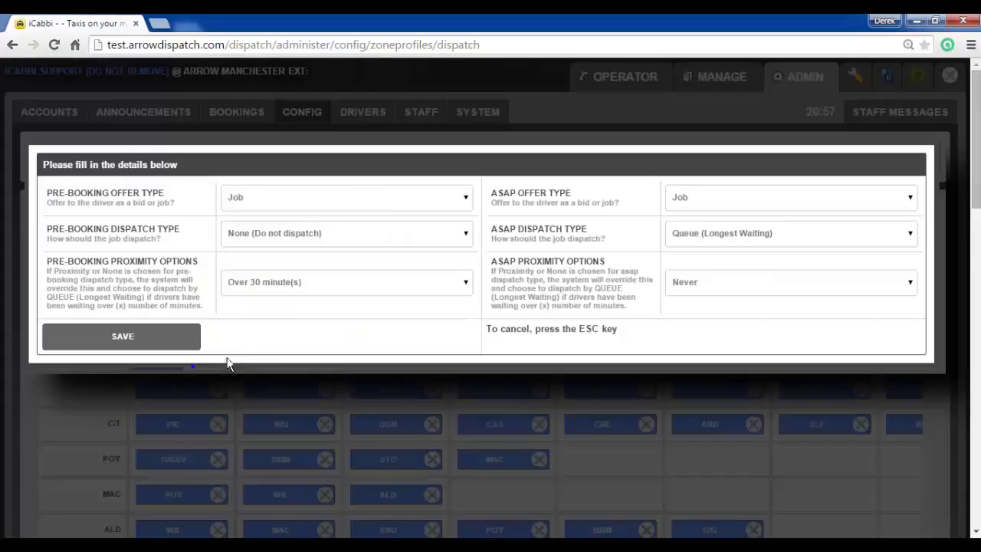
click(342, 237)
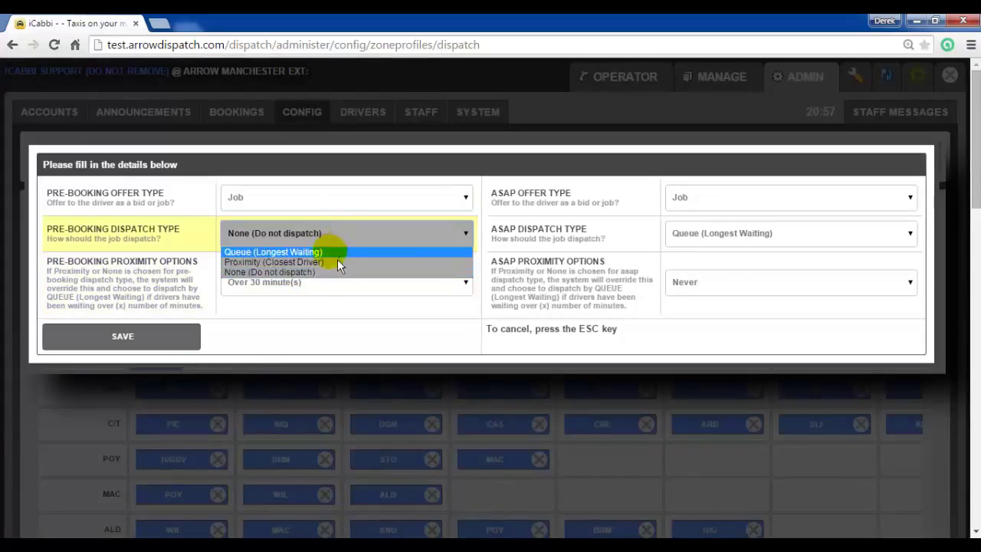
click(330, 253)
click(323, 284)
scroll(387, 334, up, 4)
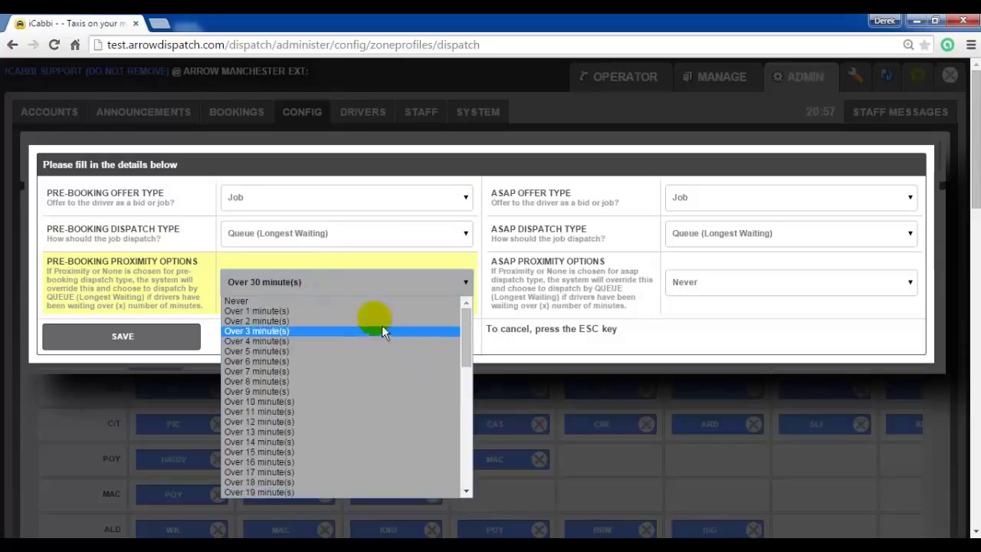
click(379, 307)
click(706, 284)
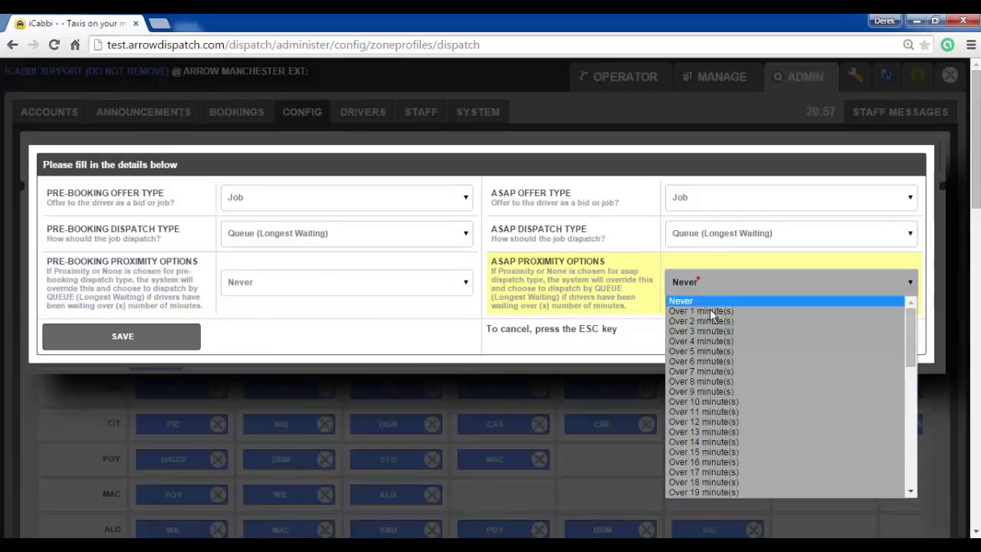
click(730, 303)
click(184, 337)
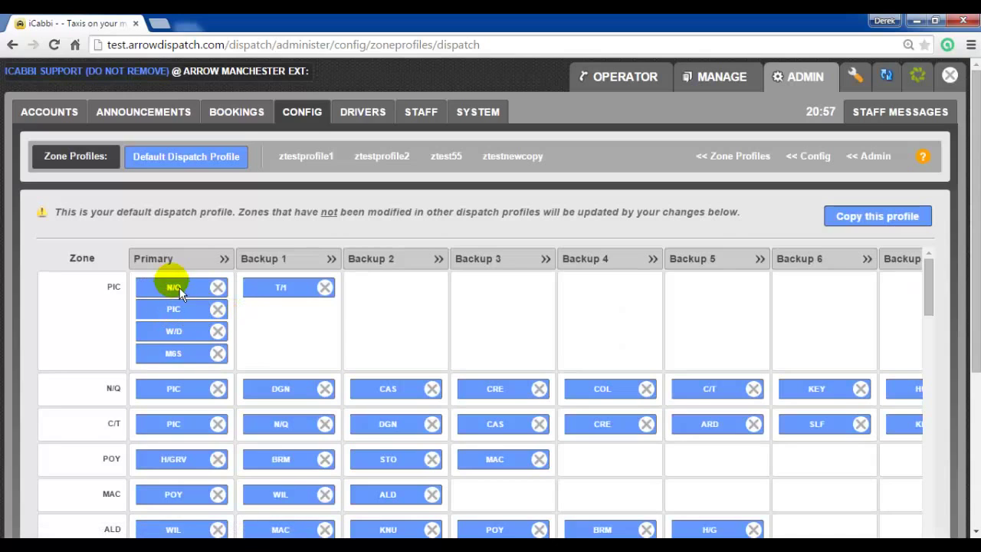
- Set the PIC row's Primary pre-booking dispatch type to Proximity (Closest Driver) and ASAP offer type to Bid, and save
click(187, 373)
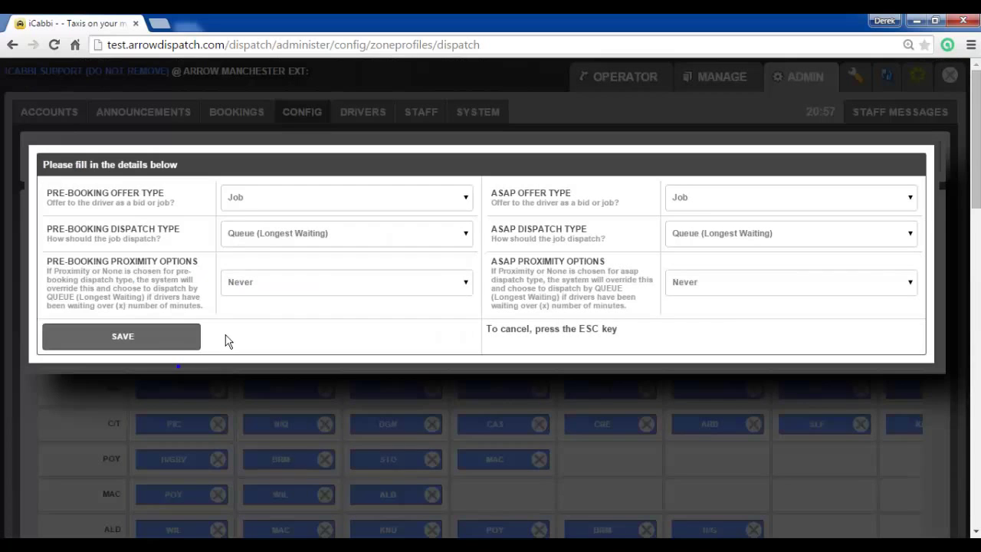
click(283, 244)
click(299, 265)
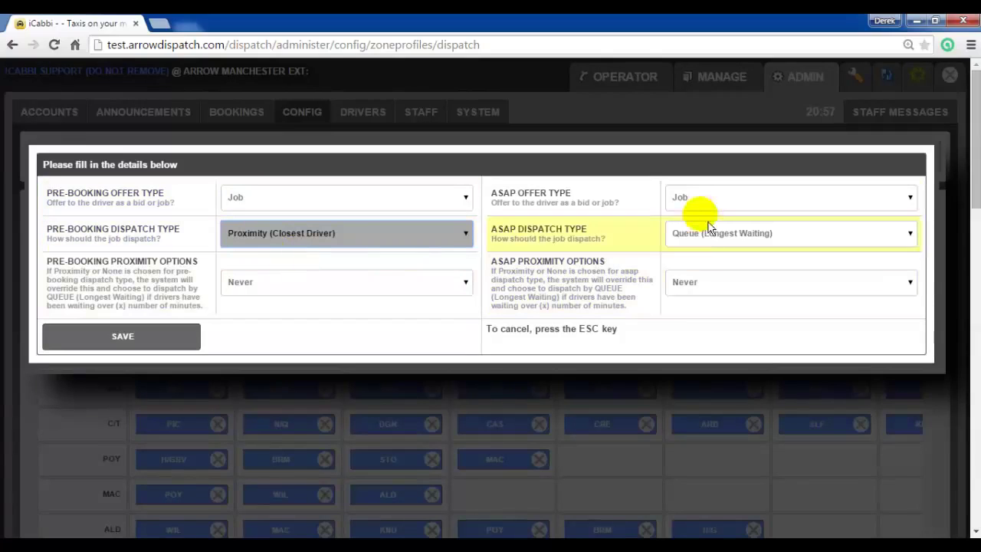
click(725, 201)
click(731, 227)
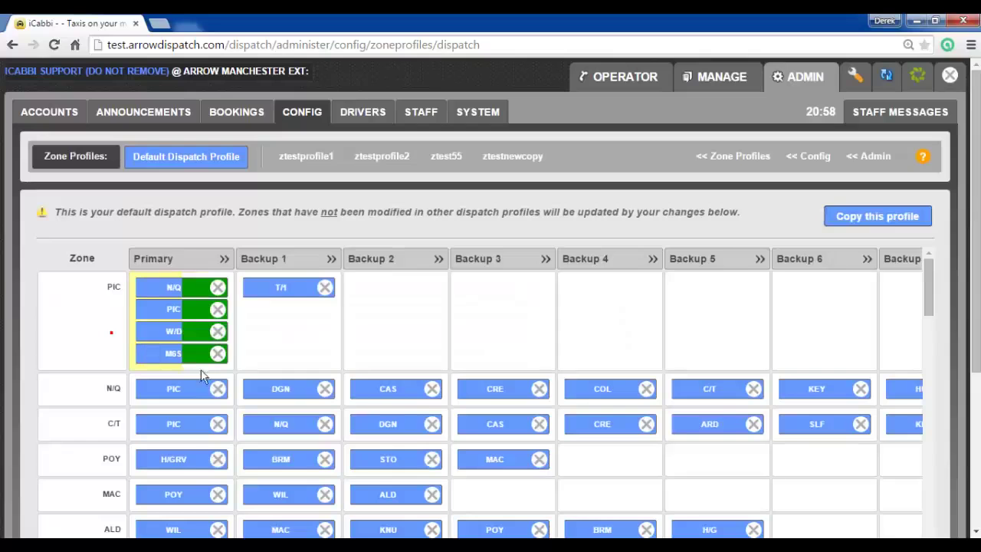
click(122, 337)
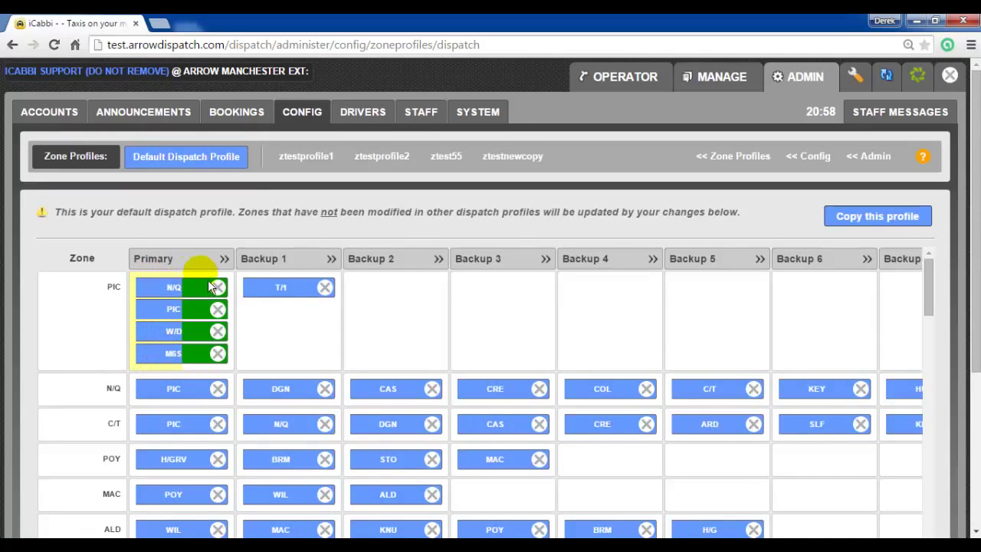
- Set both the ASAP and pre-booking offer types of the PIC row's Backup 1 zone T/1 to Bid, and save
click(301, 291)
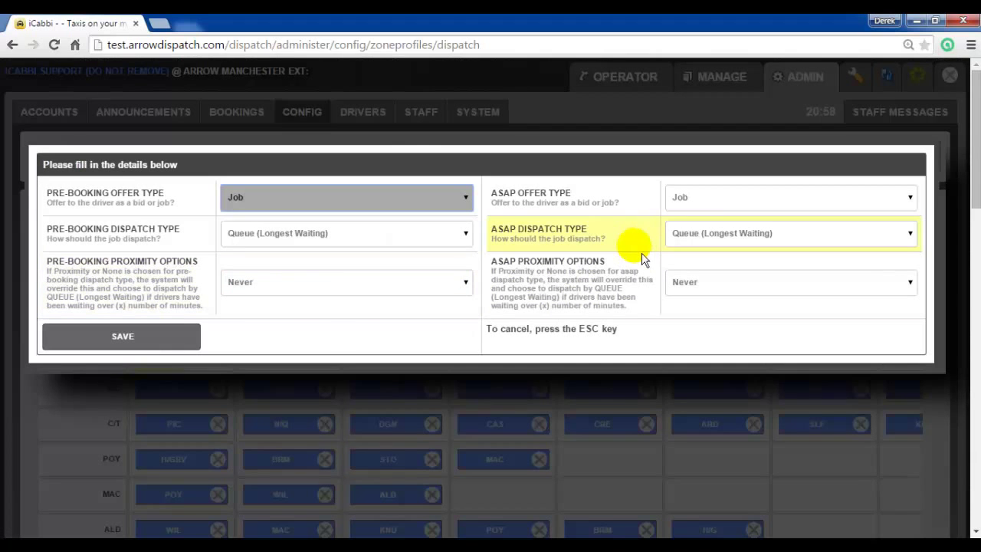
click(718, 201)
click(718, 228)
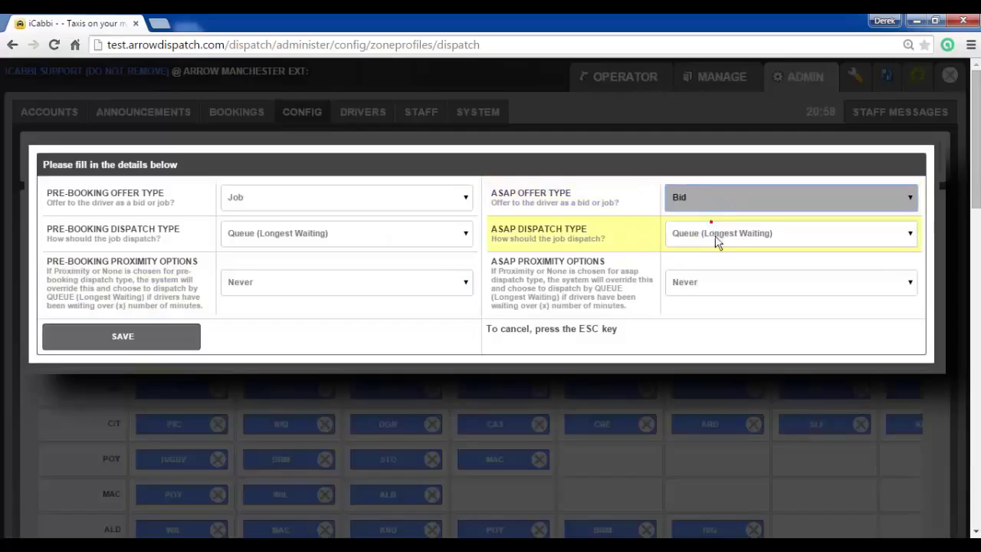
click(265, 208)
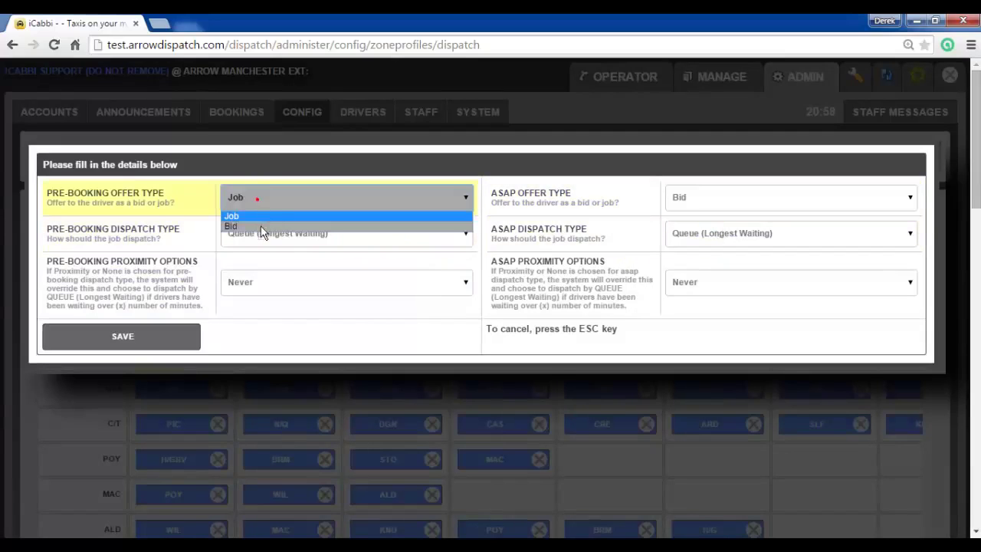
click(262, 228)
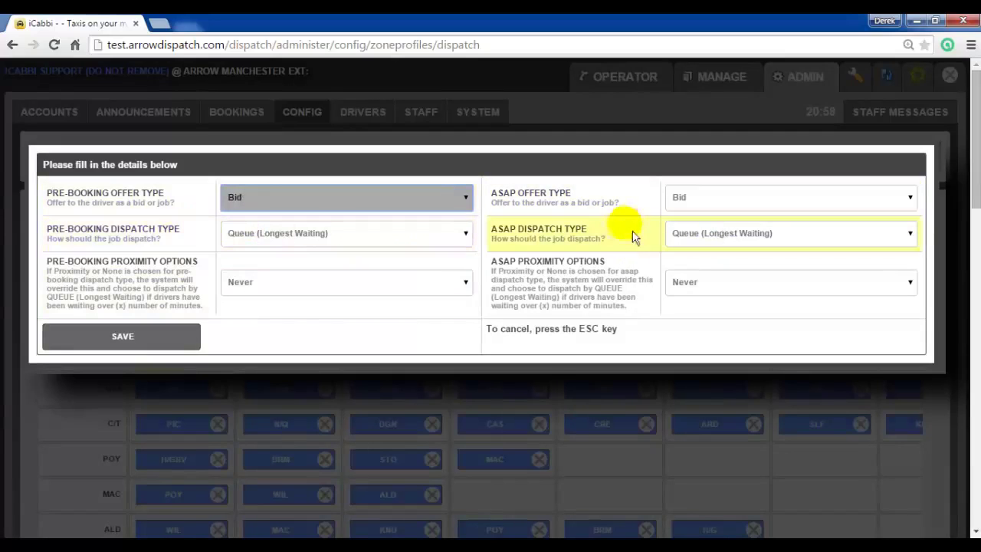
click(127, 343)
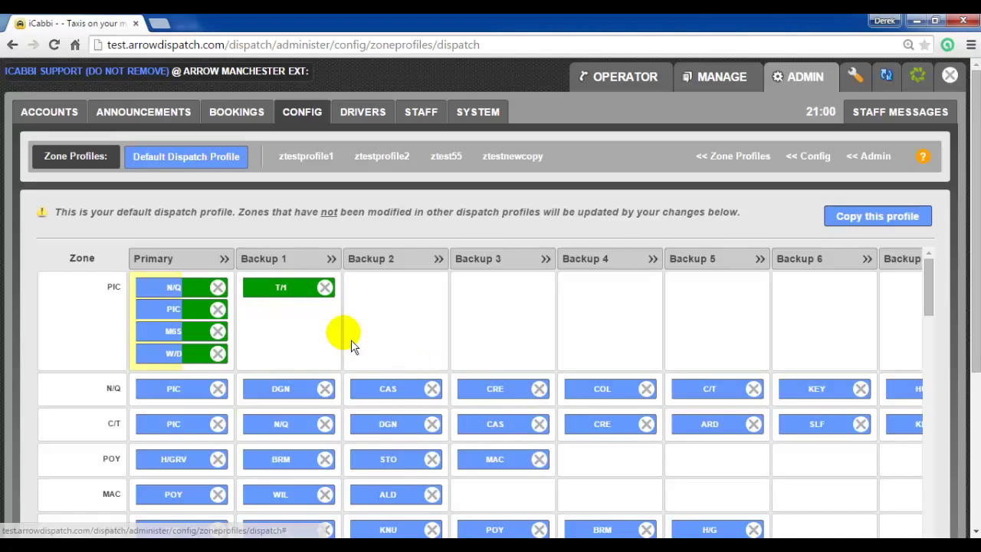
- Set the PIC row's Backup 1 pre-booking and ASAP offer types to Job, and save
click(272, 288)
click(301, 198)
click(311, 217)
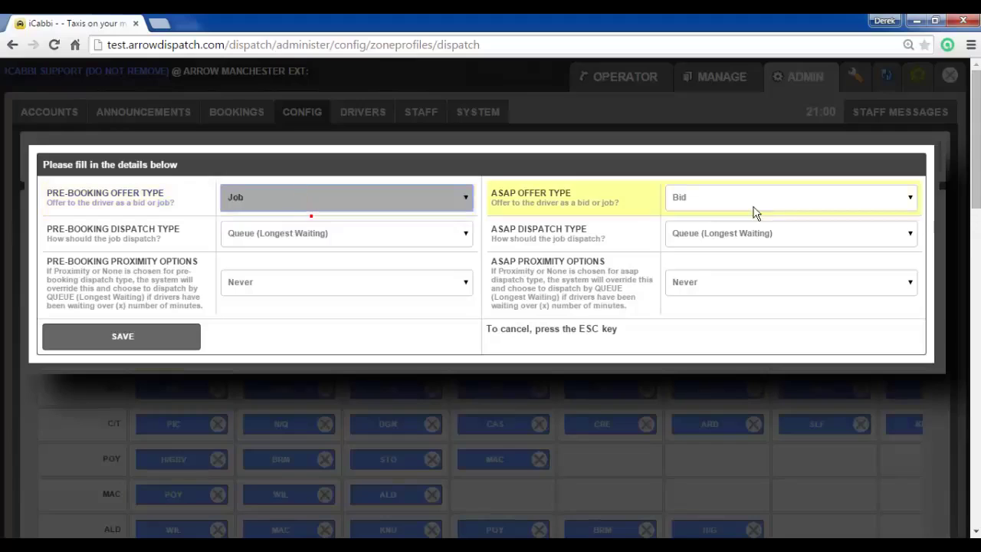
click(755, 198)
click(759, 215)
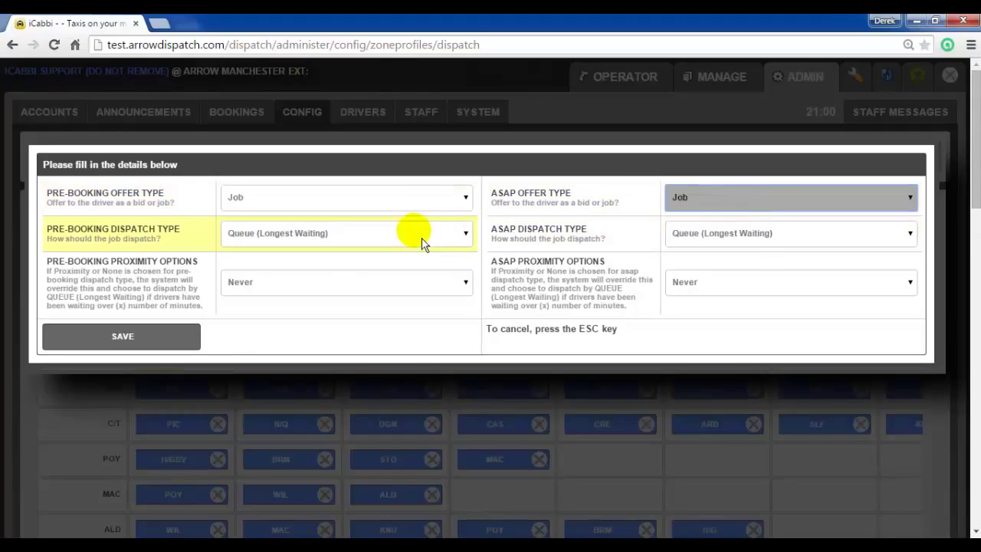
click(194, 338)
- For the PIC row's Primary cell, set pre-booking and ASAP dispatch types to Queue (Longest Waiting) and the ASAP offer type to Job, and save
click(179, 306)
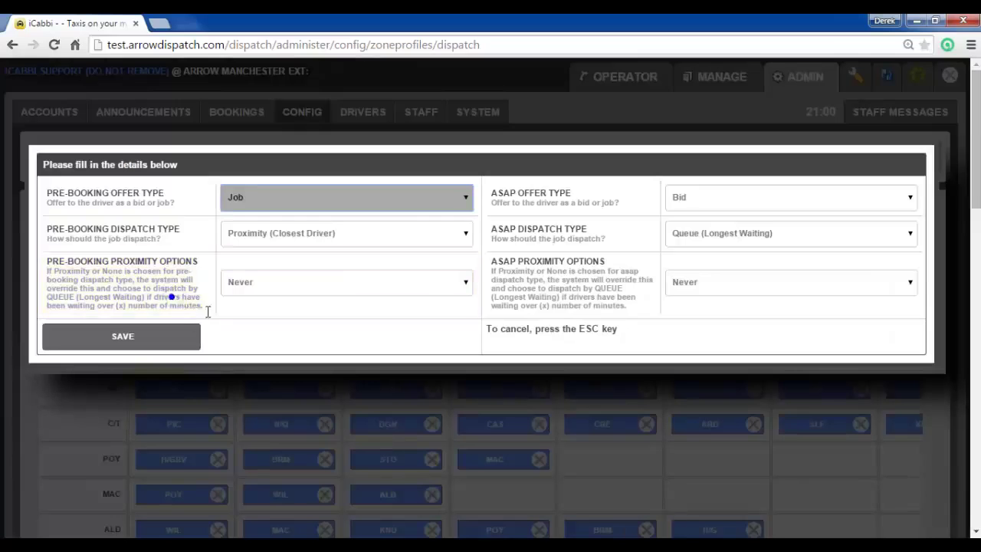
click(295, 233)
click(303, 252)
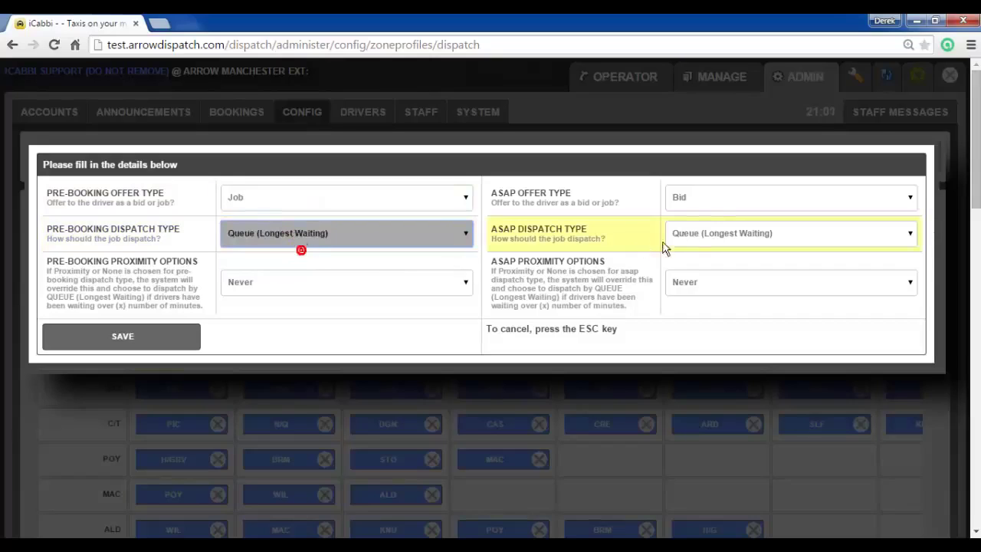
click(723, 198)
click(721, 214)
click(729, 241)
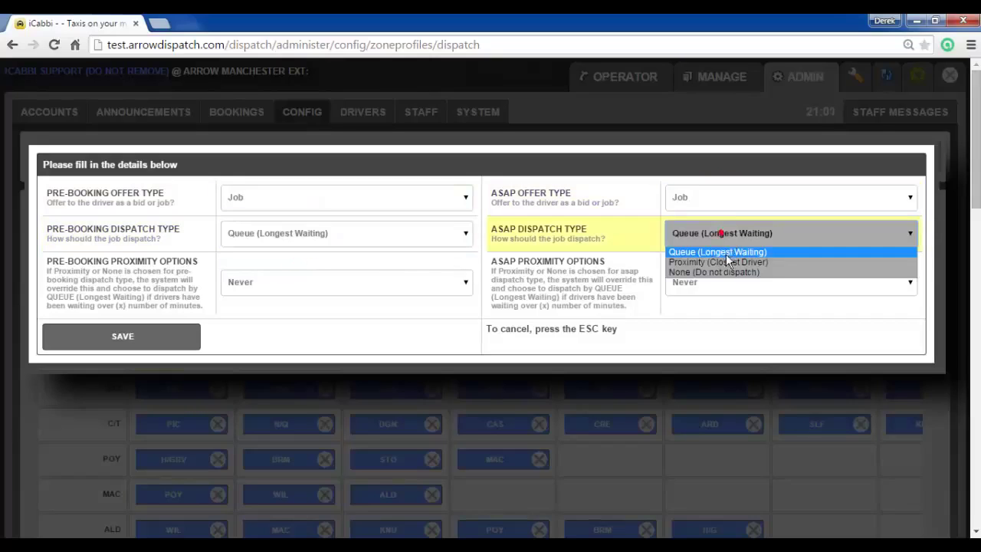
click(721, 253)
click(176, 339)
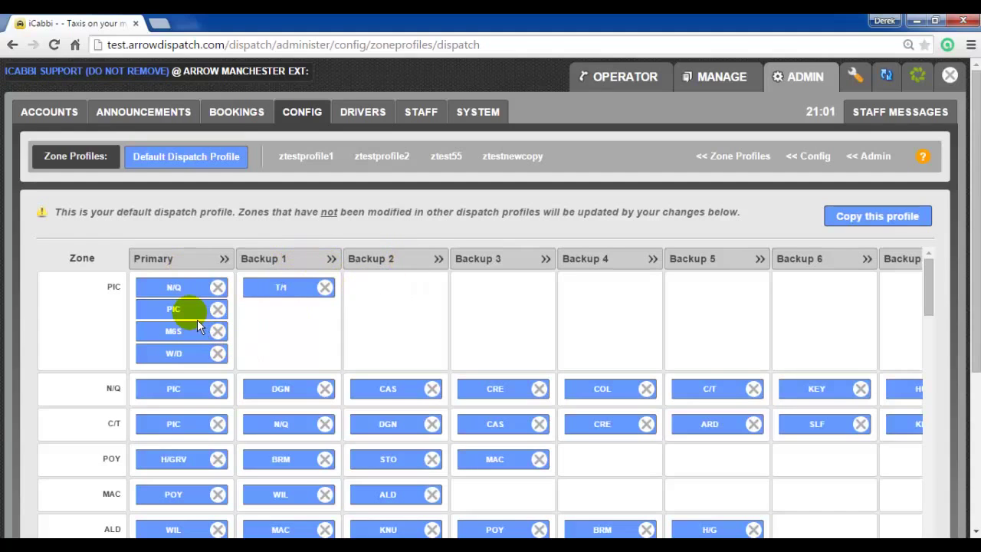
- Move zone N/Q from the PIC row's Primary cell to Backup 2, and remove zones M6S and W/D from Primary
drag(181, 293, 387, 299)
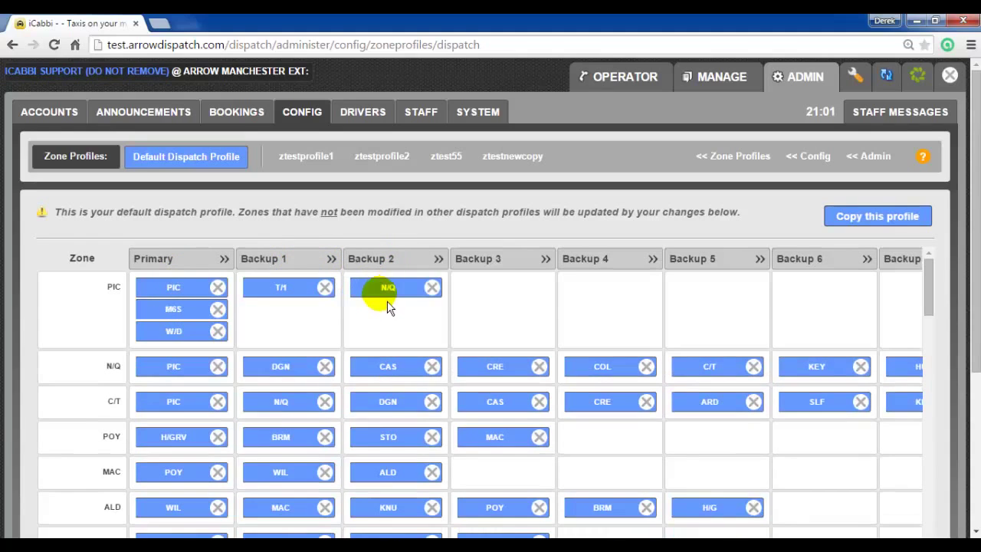
click(218, 309)
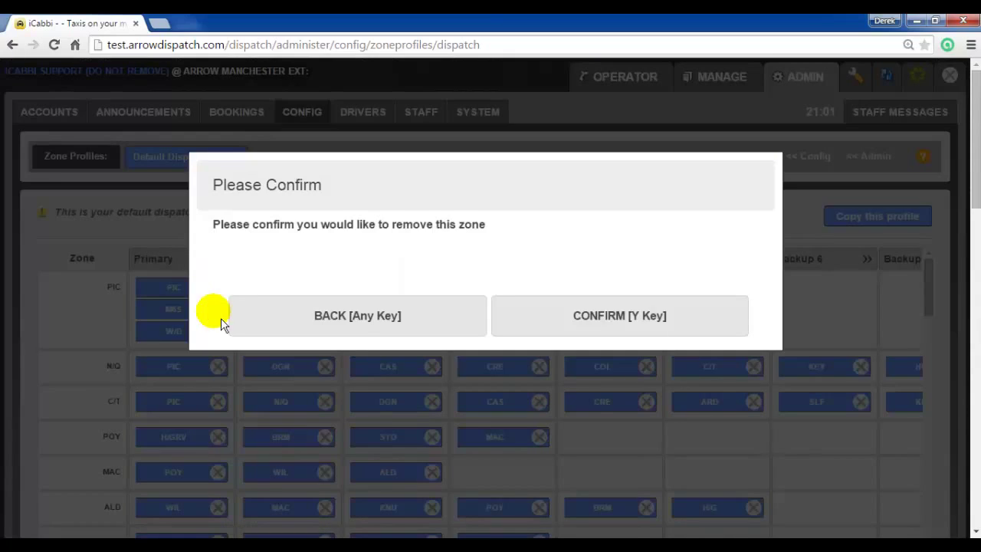
key(y)
click(219, 309)
key(y)
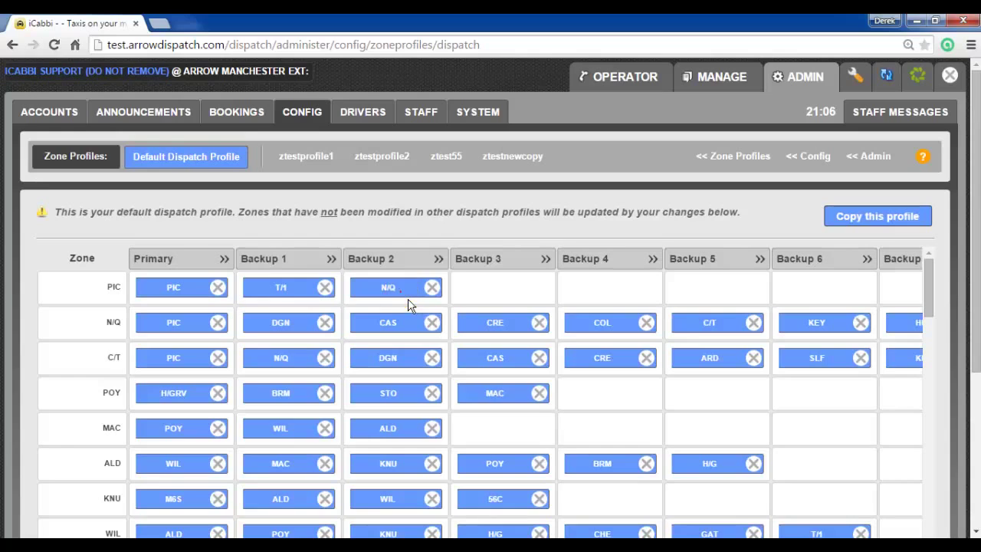
- In the PIC row, move N/Q to Backup 3, T/1 to Backup 2 and PIC to Backup 1
drag(407, 303, 506, 292)
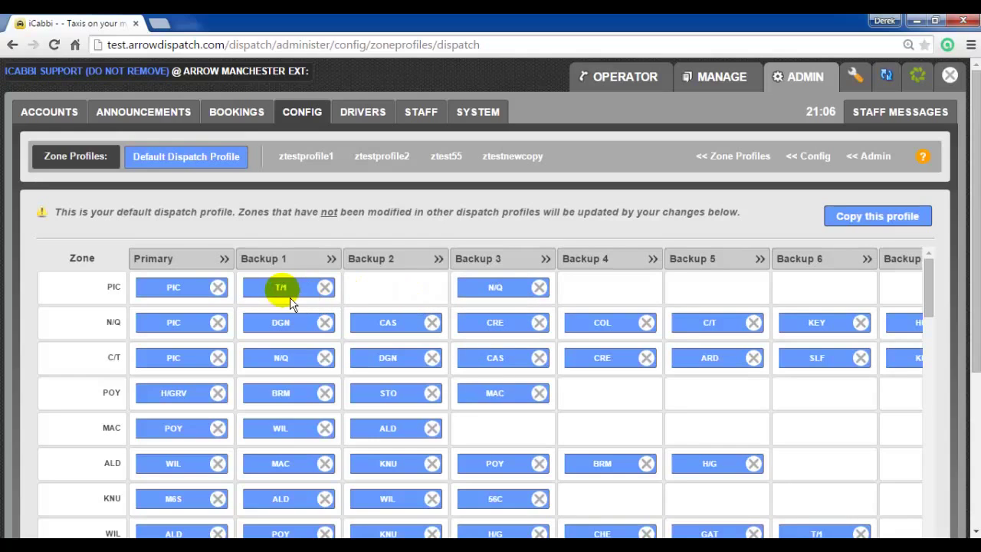
drag(282, 287, 388, 288)
drag(168, 288, 276, 289)
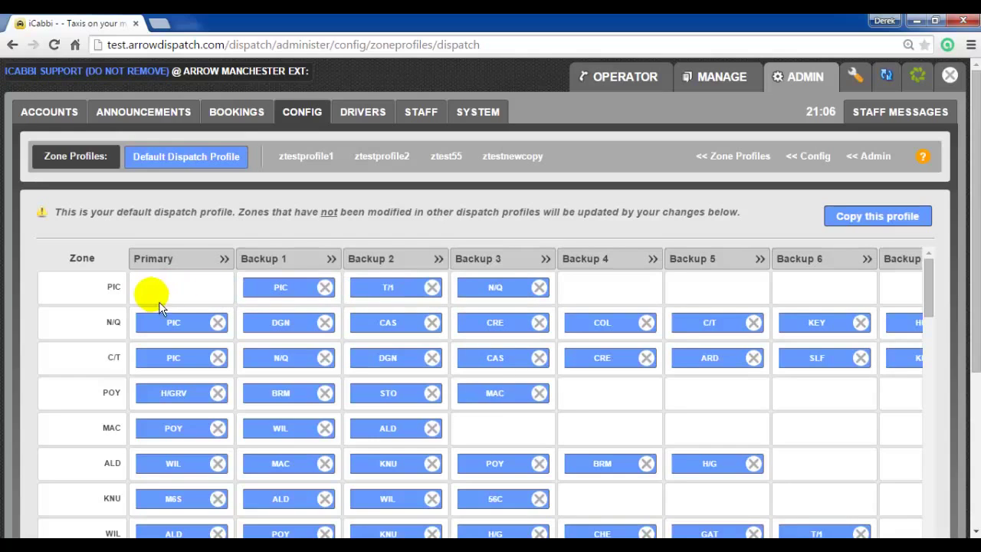
- Add zones PIC, T/1 and N/Q to the PIC row's empty Primary cell
click(170, 295)
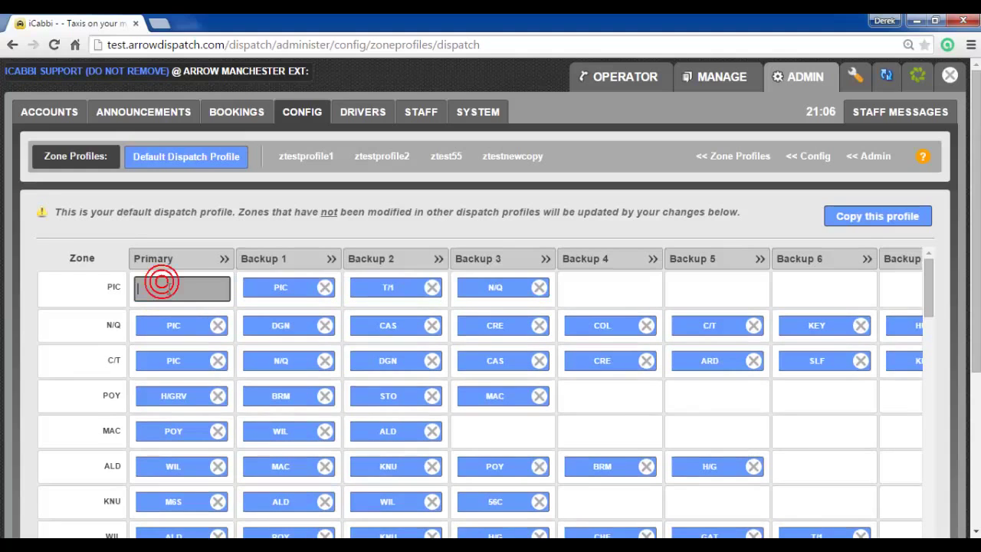
text(pic)
key(Return)
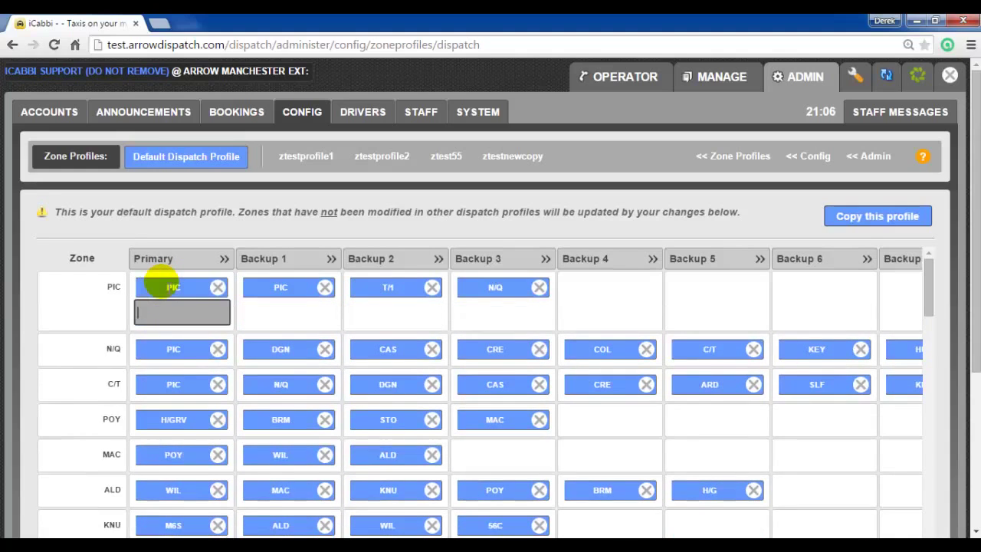
text(t/)
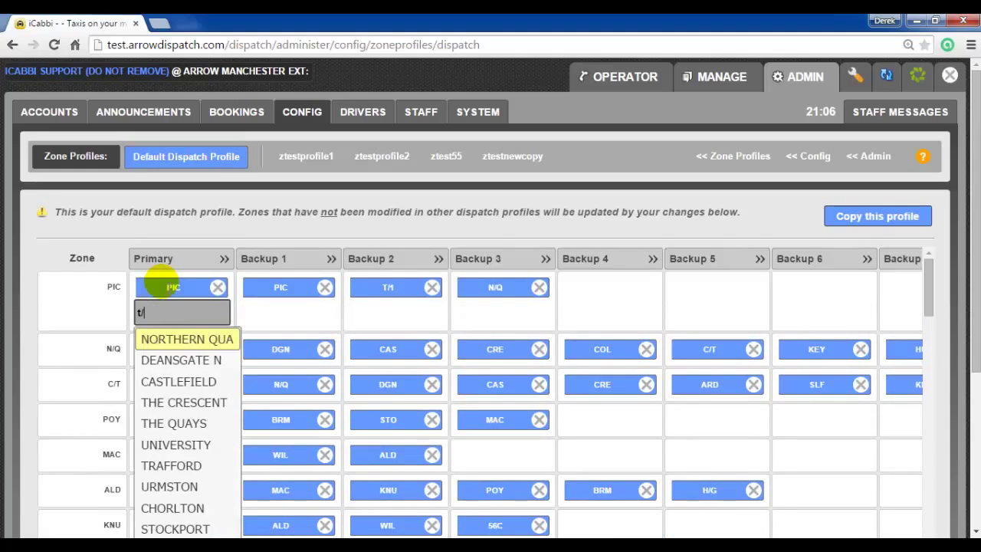
key(BackSpace)
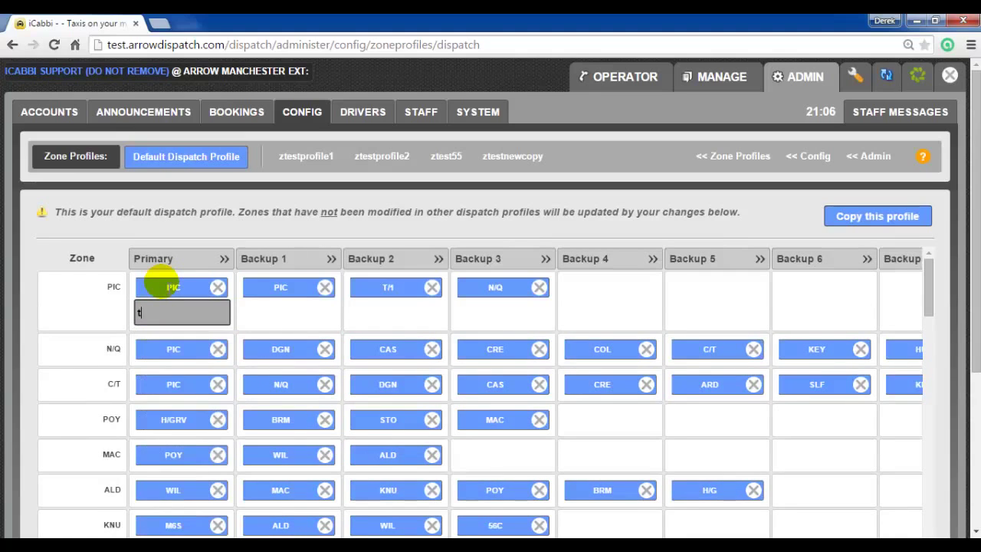
text(e)
key(Return)
text(north)
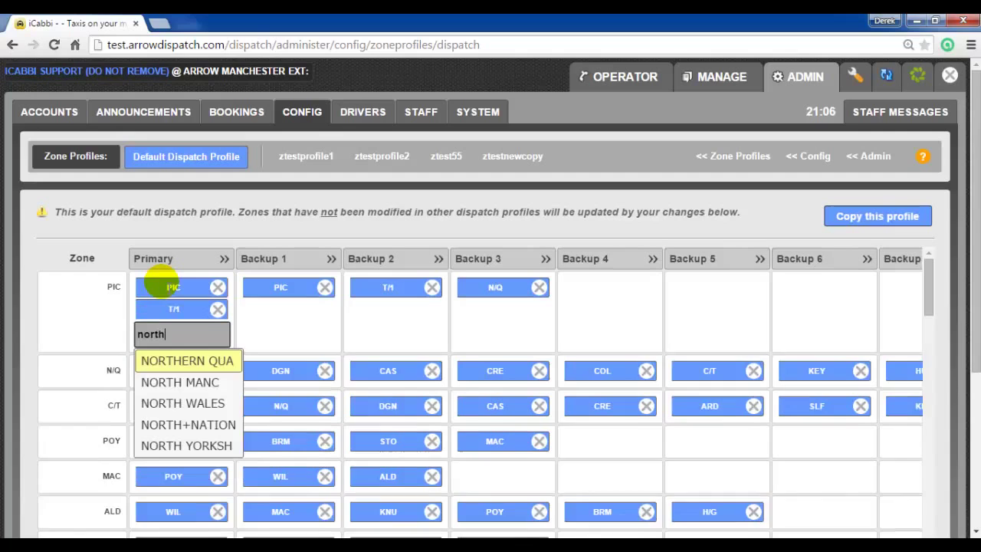
key(Return)
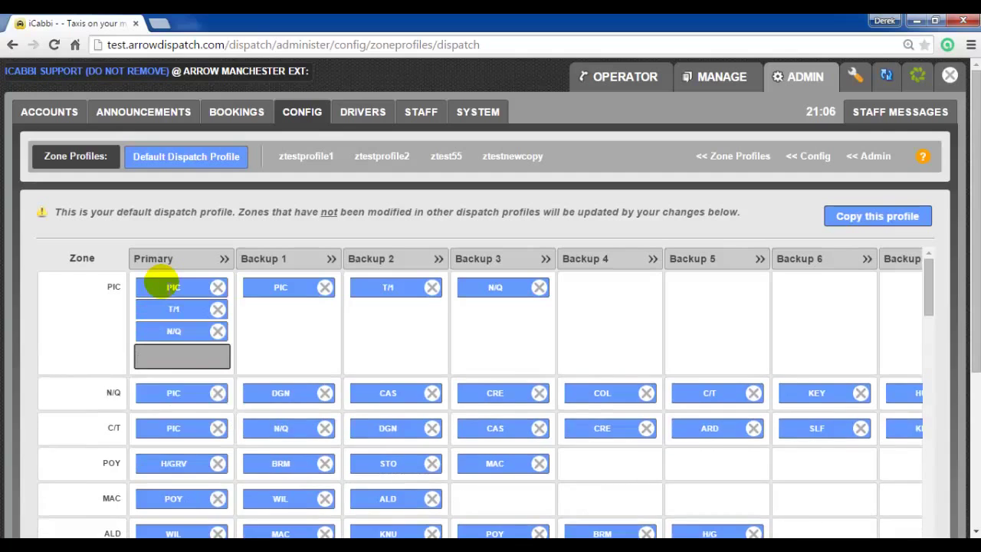
- For the PIC row's Primary cell, set pre-booking dispatch type to None (Do not dispatch) and pre-booking proximity to Over 10 minute(s), and save
click(194, 301)
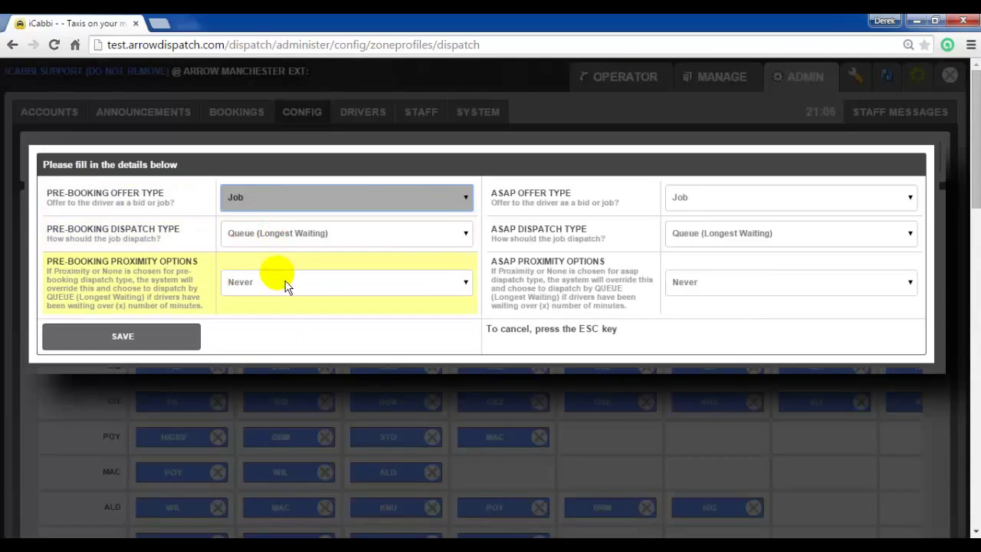
click(284, 243)
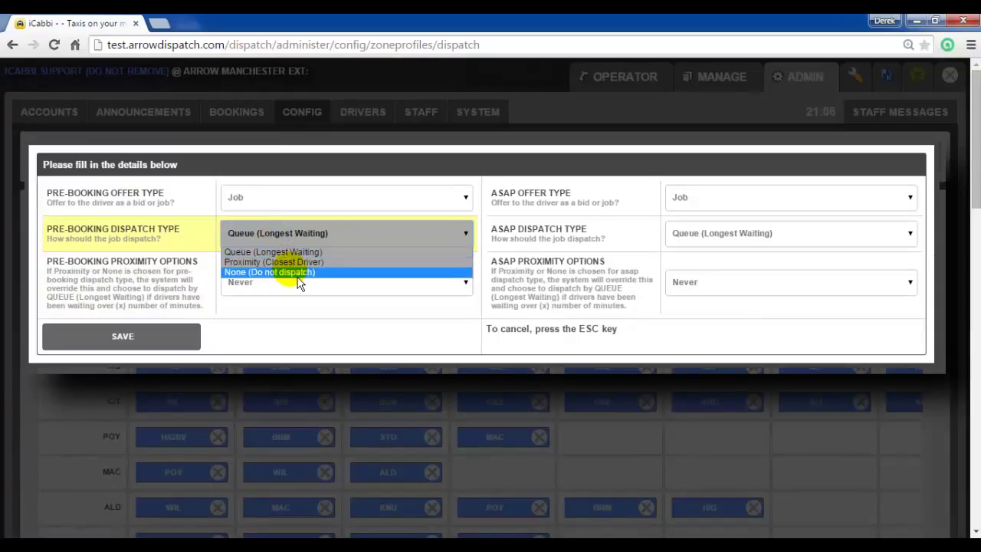
click(299, 272)
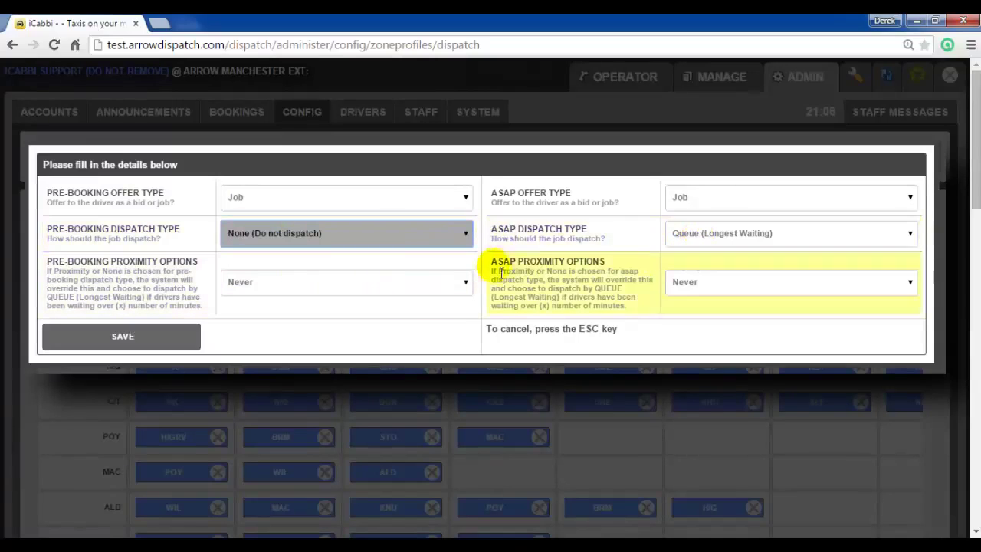
click(411, 282)
click(323, 402)
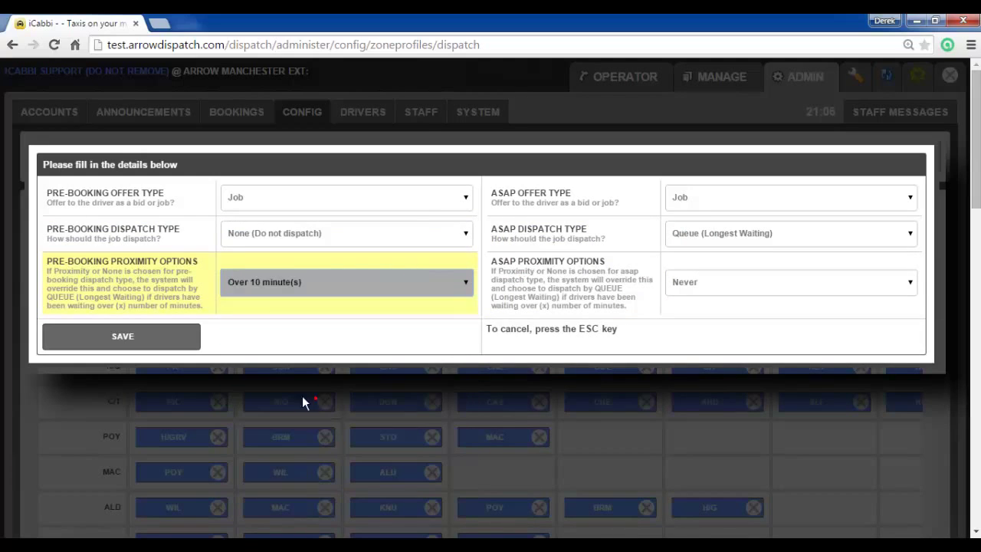
click(122, 336)
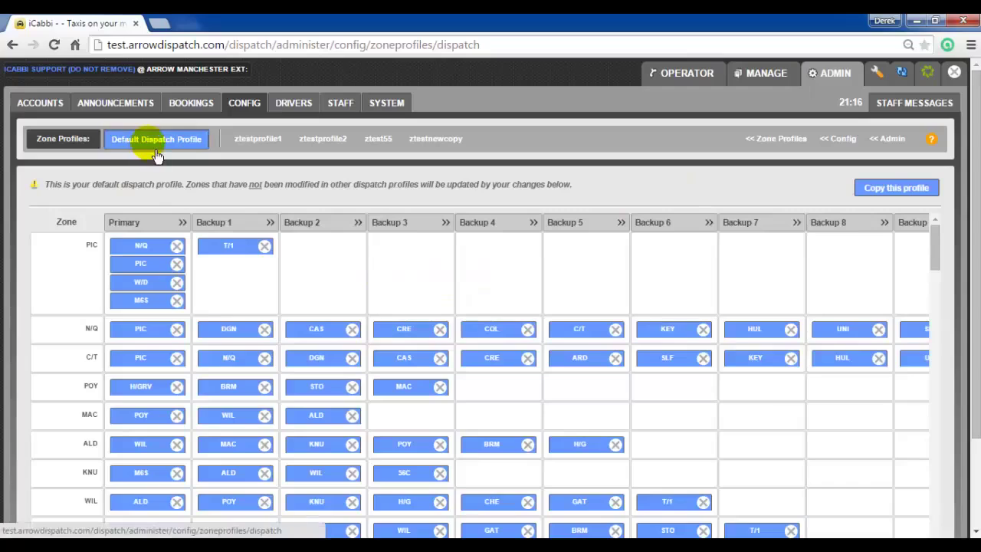
- Copy the default dispatch profile to a new zone profile named "test profile 100"
click(897, 202)
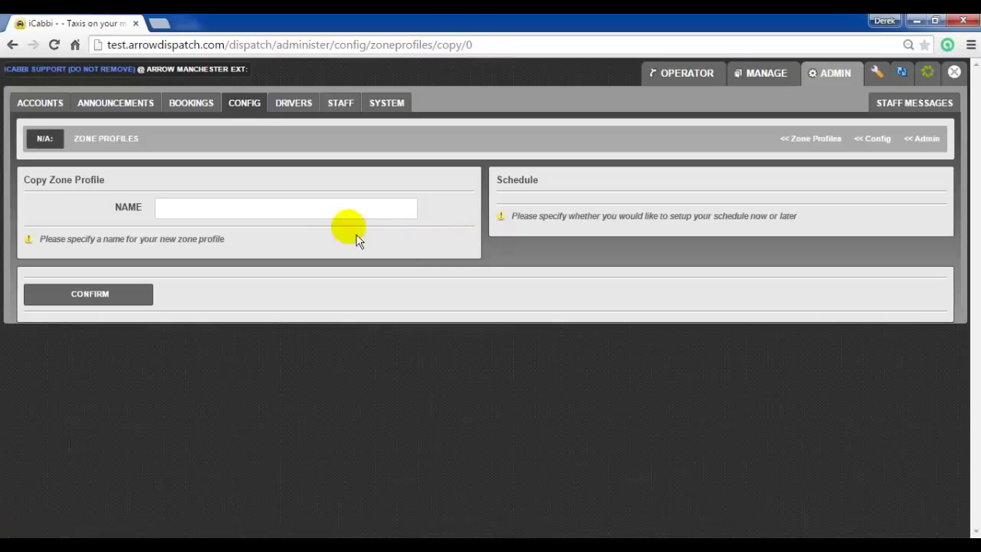
click(339, 211)
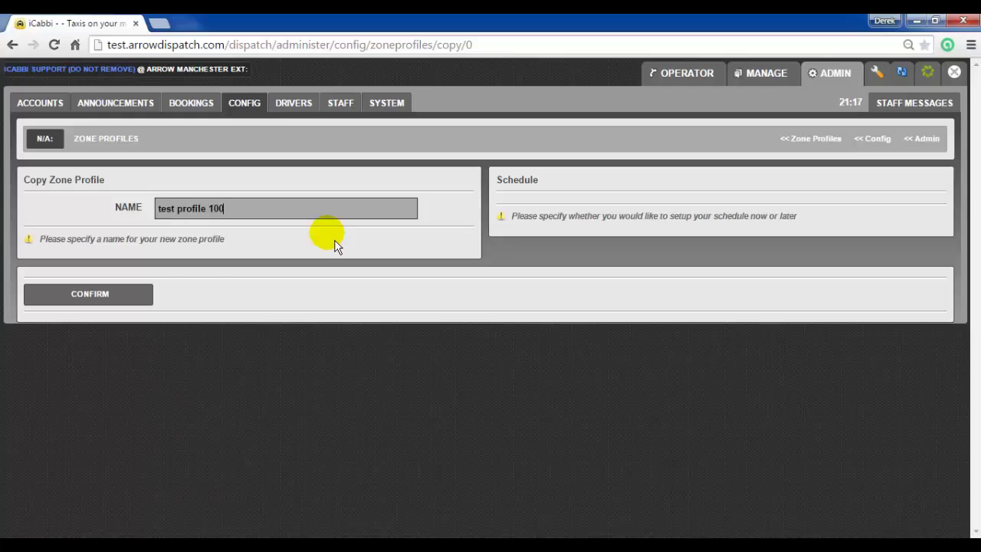
click(131, 302)
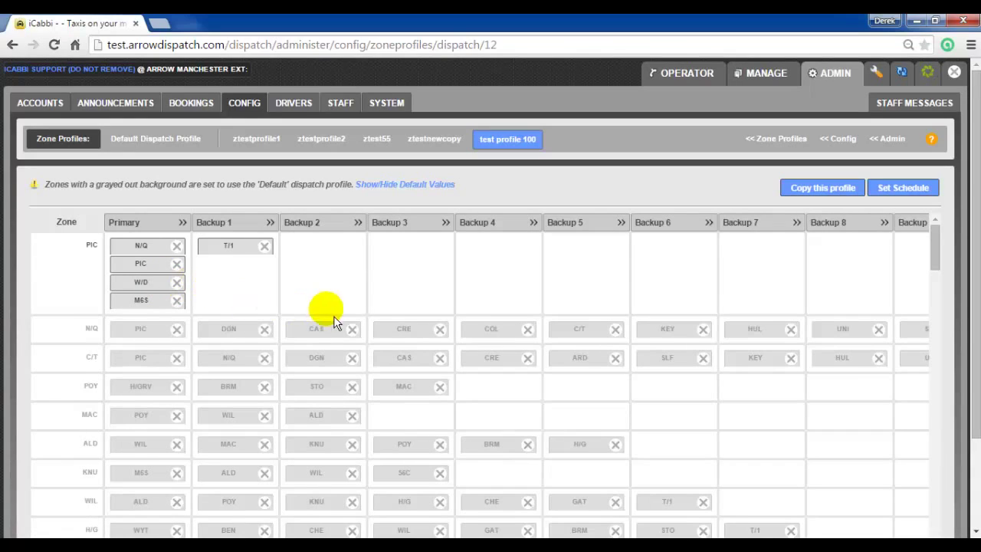
- In test profile 100, add zone ztestextrare to the PIC row's Backup 1 cell and save the profile
scroll(498, 326, down, 2)
scroll(502, 329, down, 1)
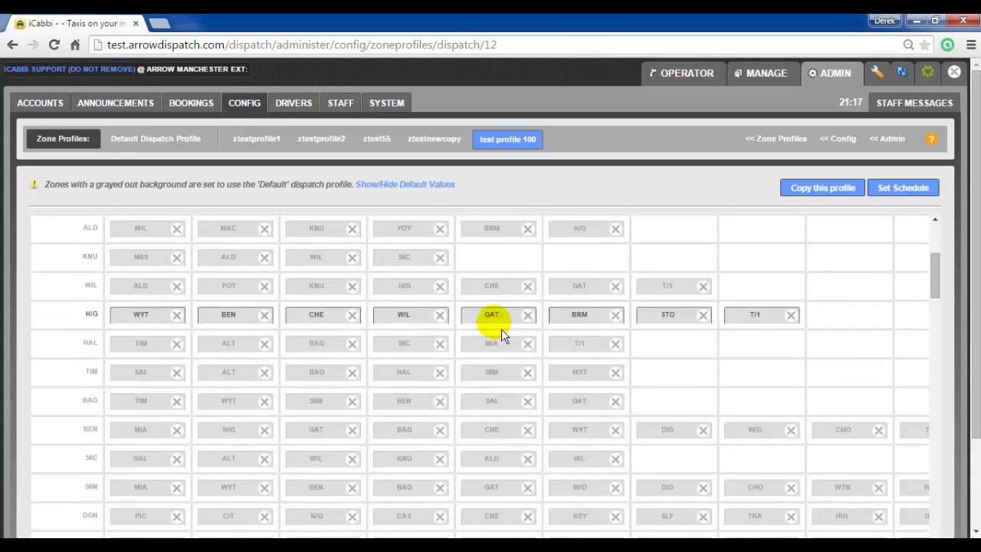
scroll(513, 372, down, 1)
scroll(512, 373, down, 4)
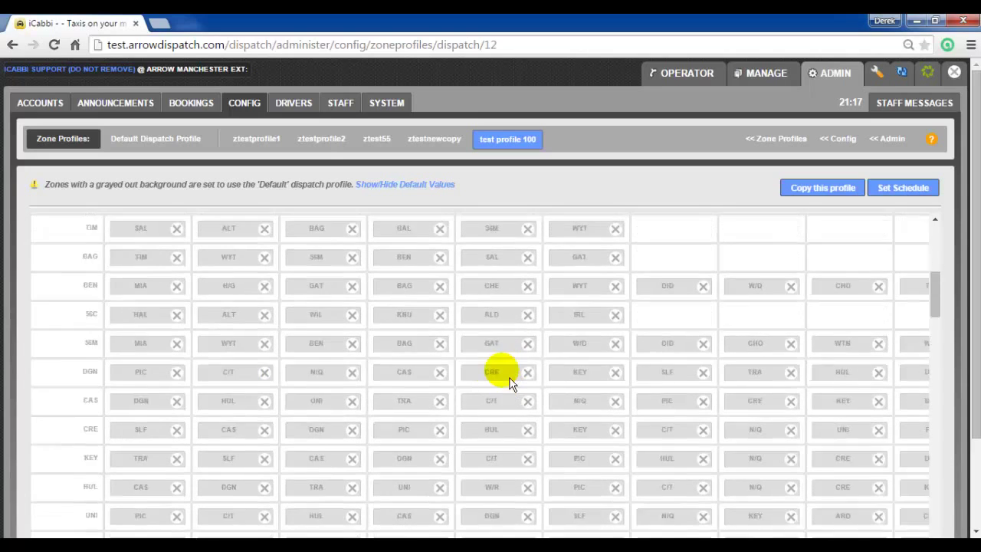
scroll(502, 372, up, 10)
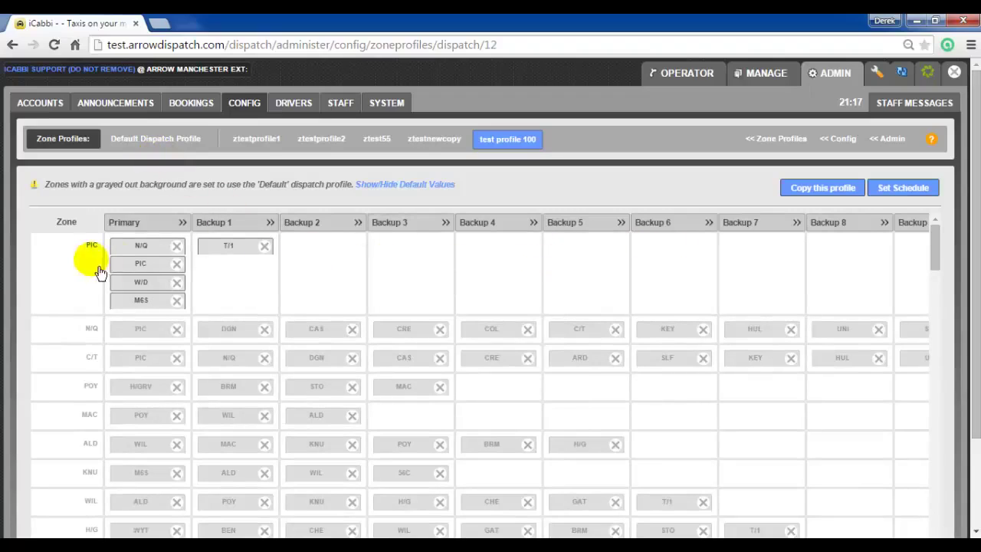
click(232, 279)
text(zed)
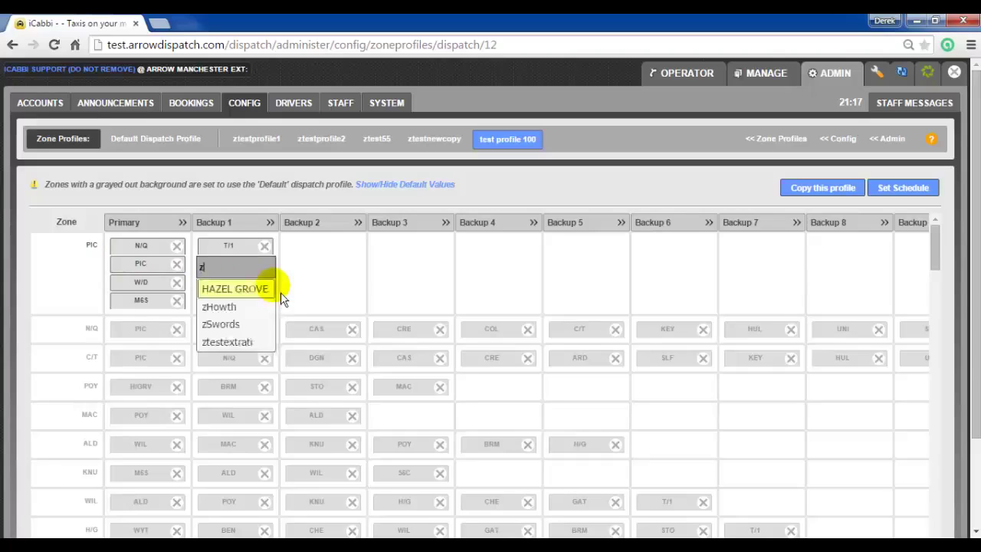
key(BackSpace)
key(BackSpace)
key(Down)
key(Down)
key(Down)
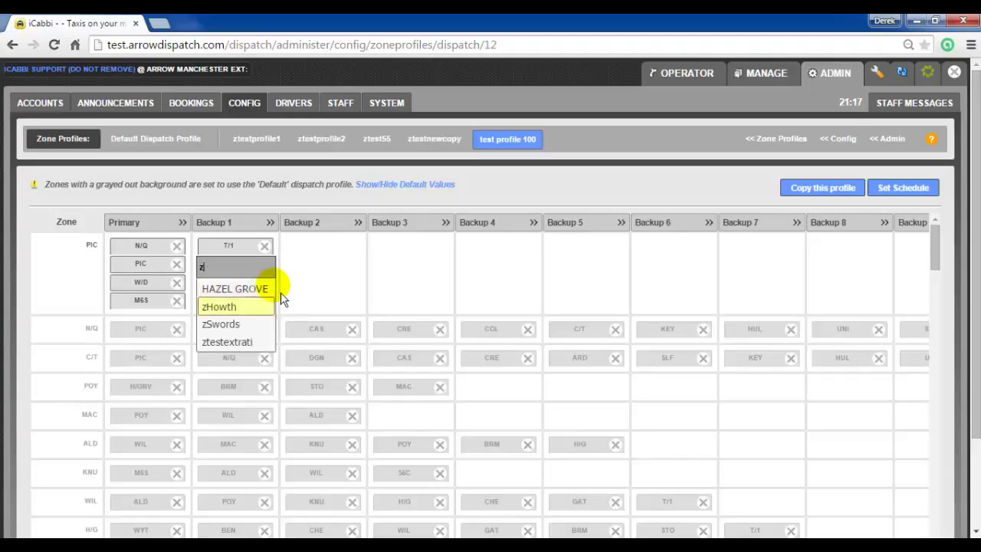
key(Return)
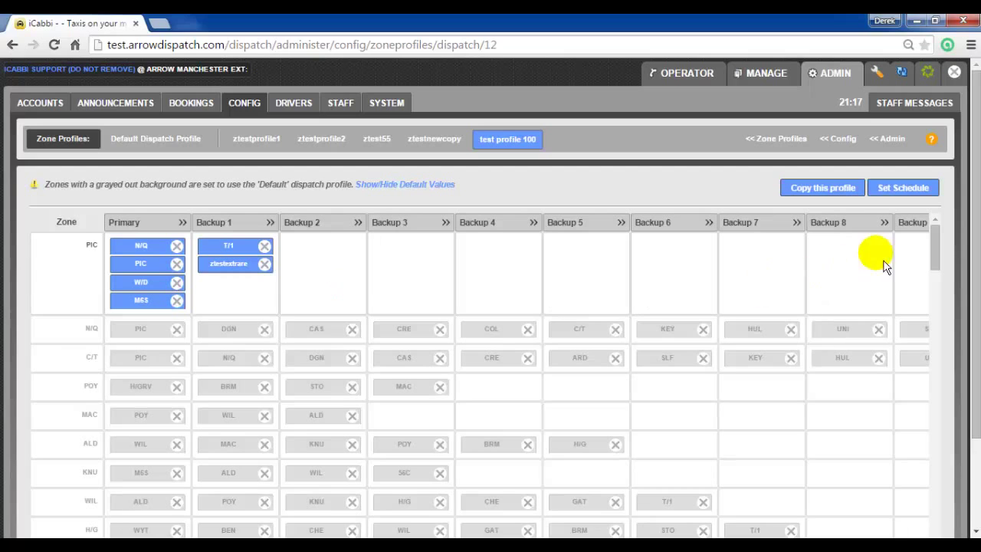
drag(936, 243, 928, 437)
scroll(928, 508, down, 10)
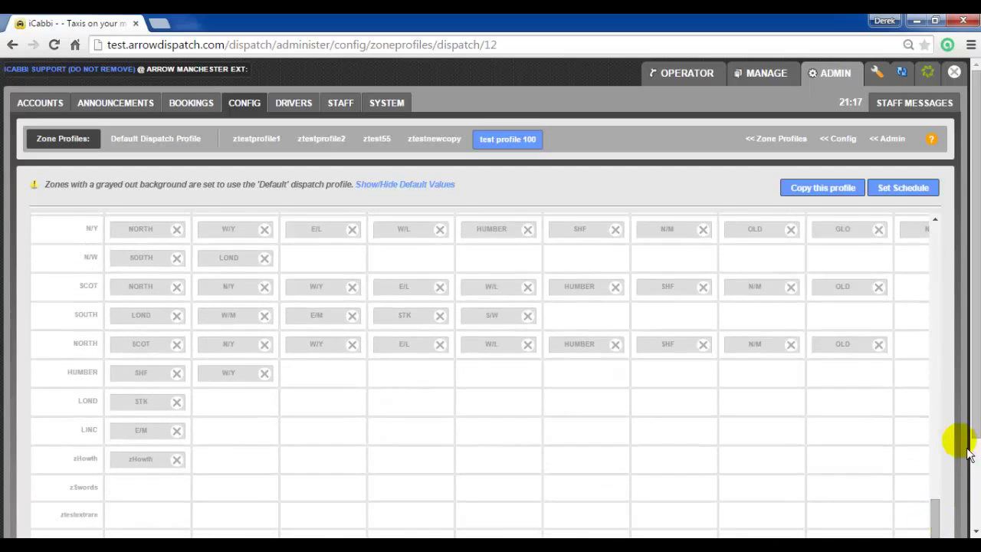
scroll(957, 445, down, 2)
click(90, 503)
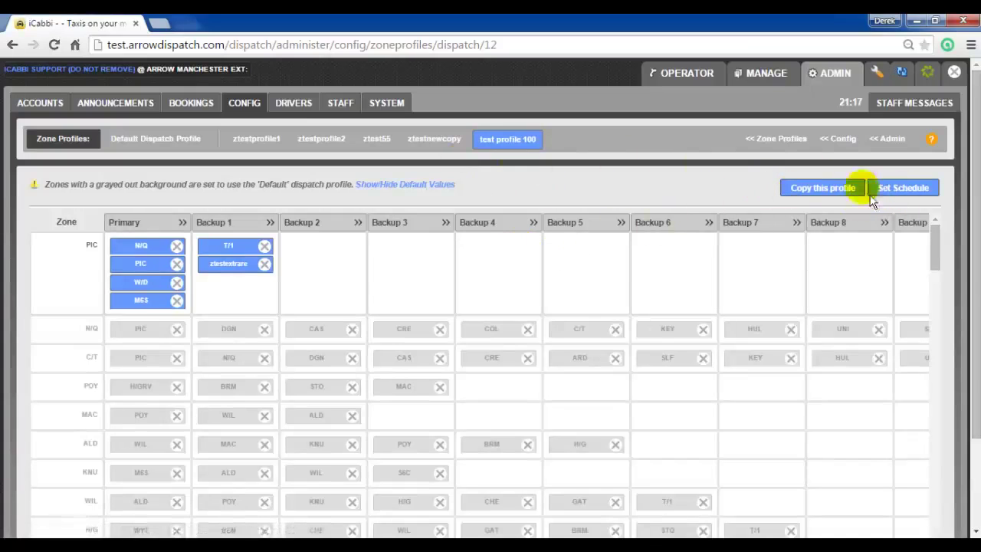
- Add a schedule entry for test profile 100 running from THU 10:00 to THU 12:00
click(920, 191)
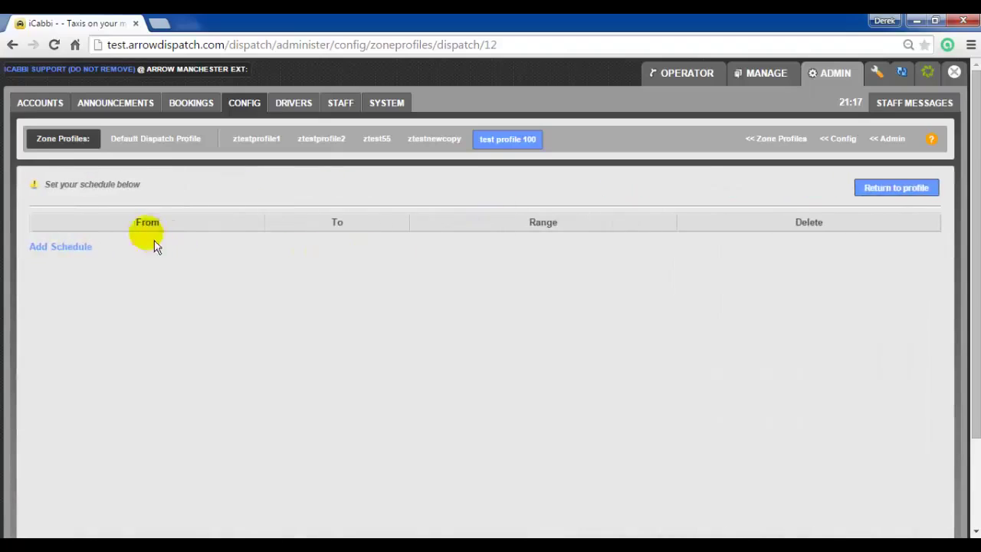
click(69, 248)
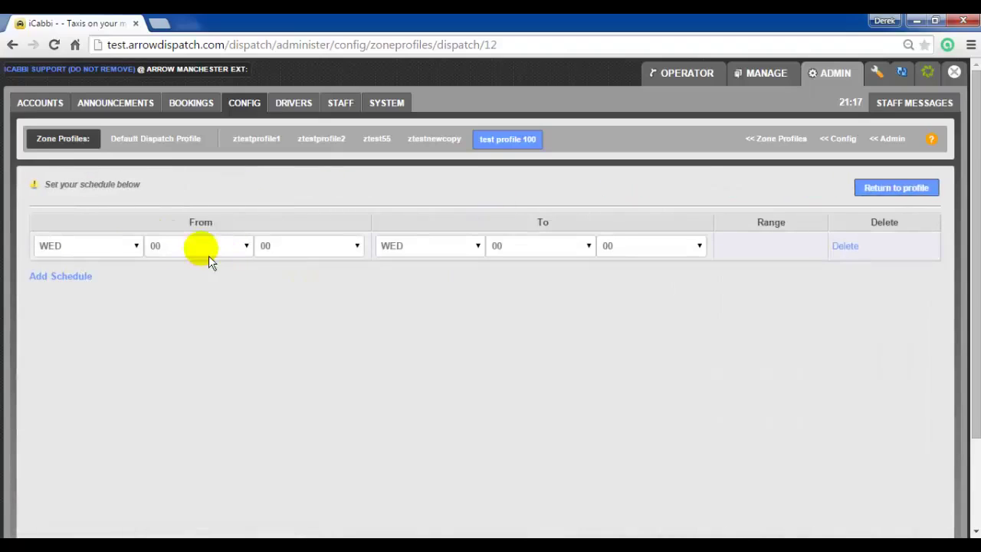
click(113, 248)
click(105, 299)
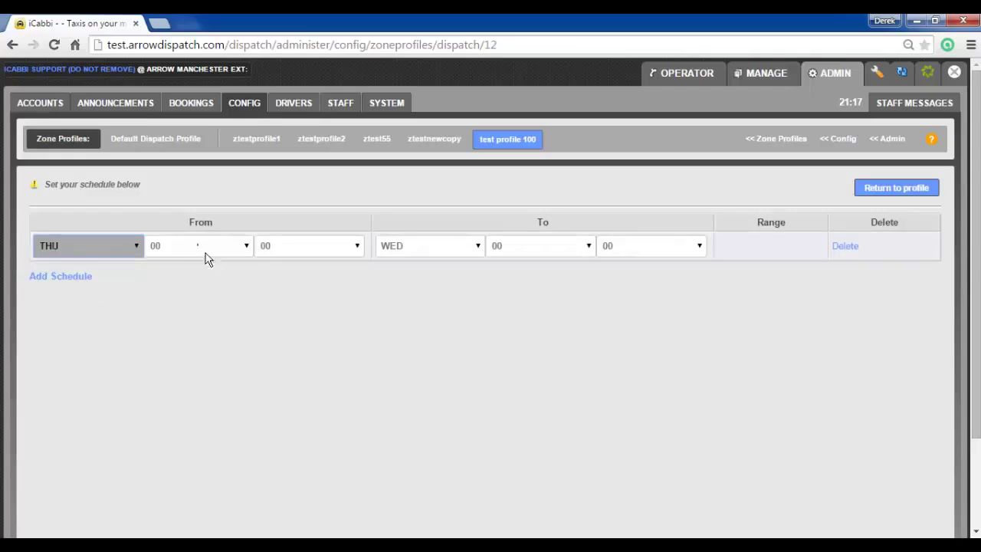
click(200, 247)
click(204, 375)
click(443, 249)
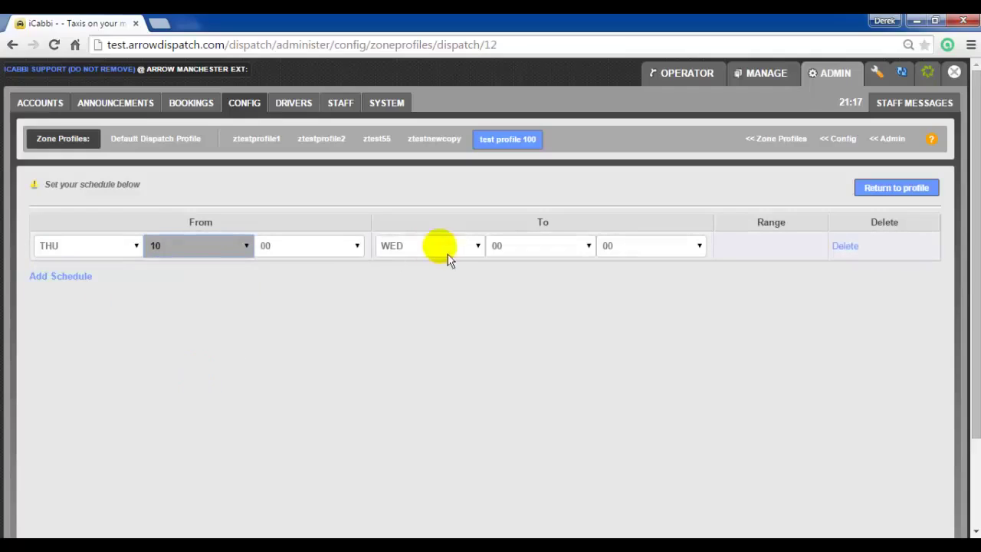
click(457, 297)
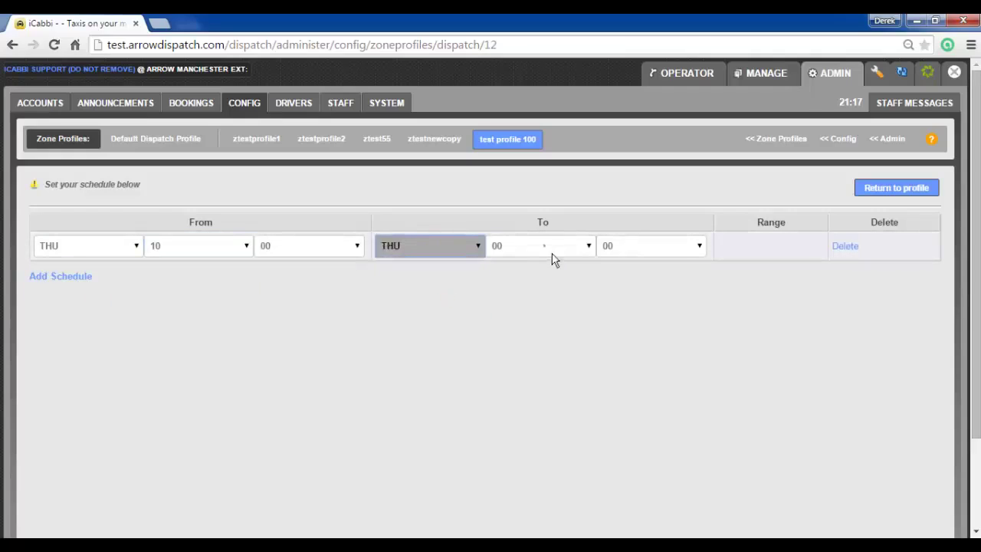
click(552, 249)
click(535, 396)
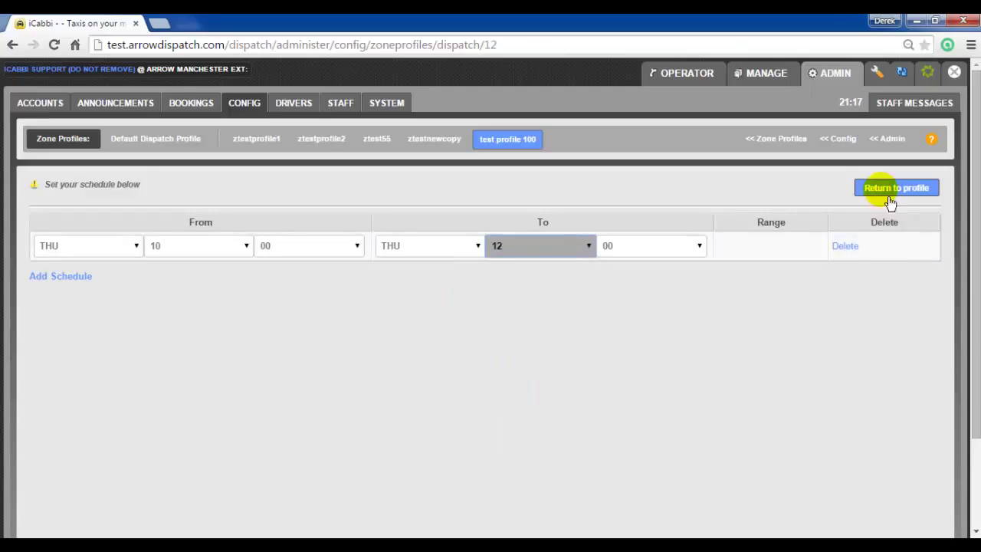
- Add a second schedule entry with its default times and save the profile's schedule
click(70, 277)
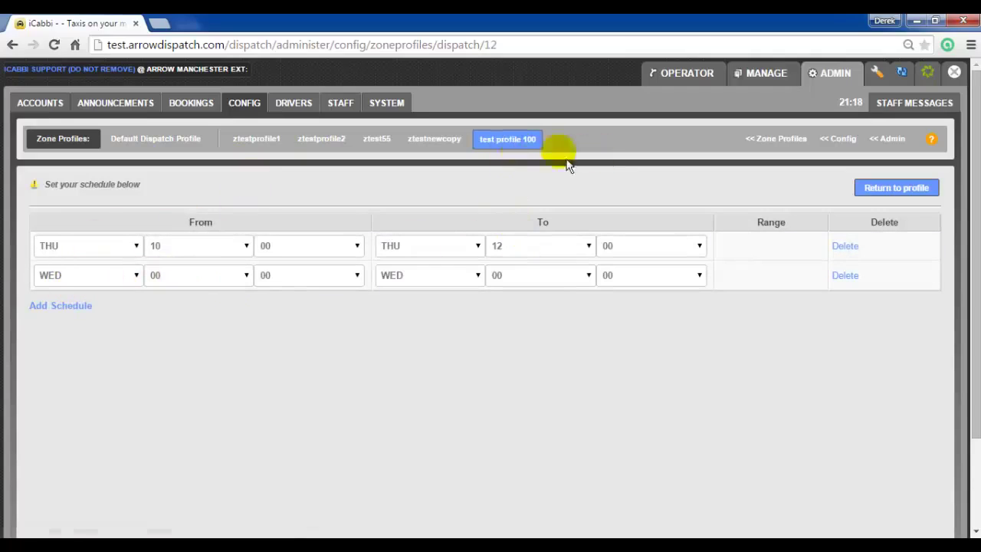
scroll(979, 217, down, 1)
scroll(978, 216, down, 1)
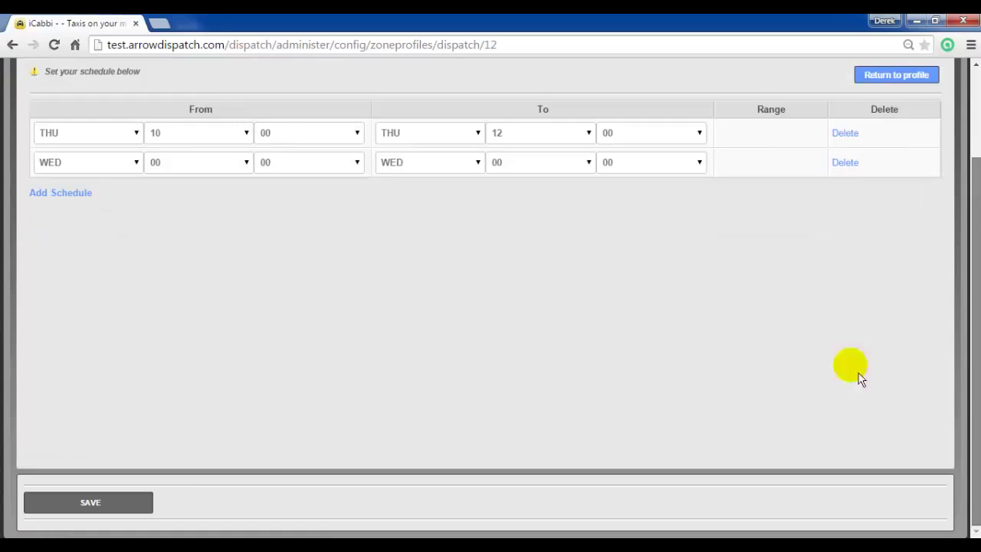
click(135, 510)
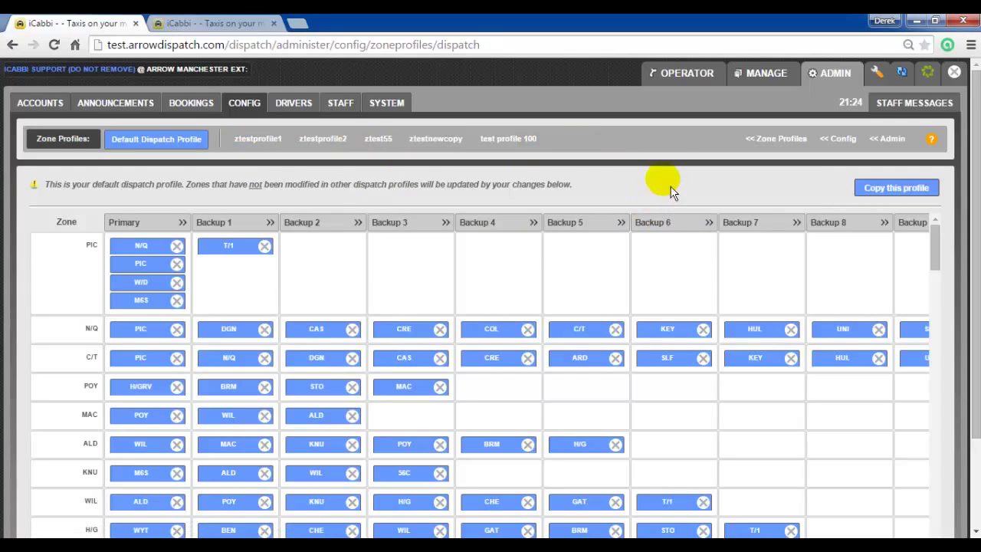
- Switch to the operator dispatch overview and open the Zone Manager
click(226, 26)
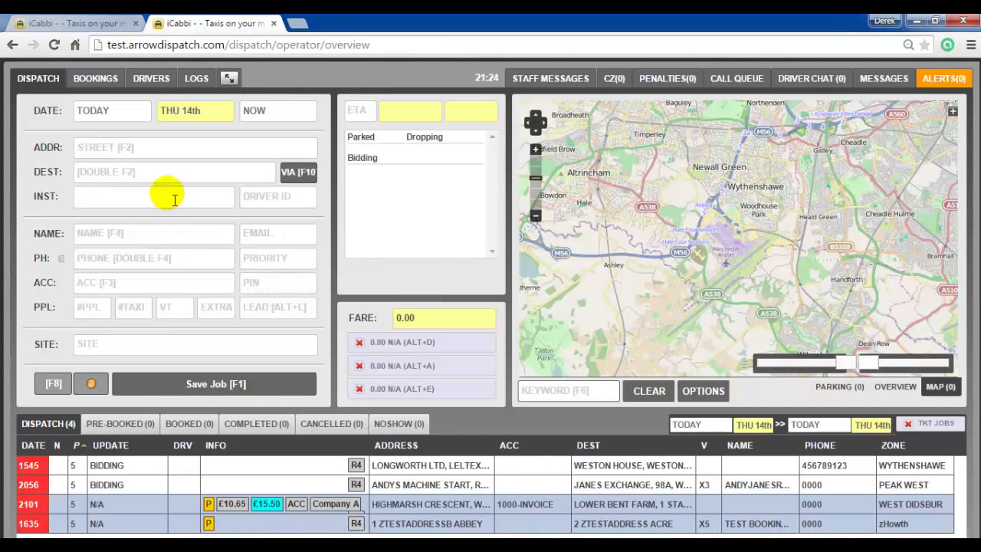
click(165, 282)
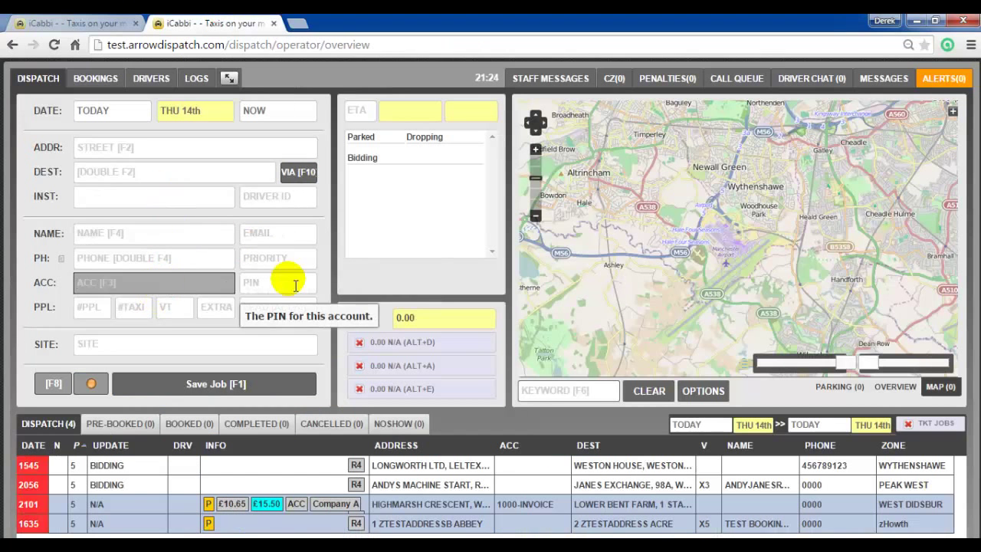
key(F9)
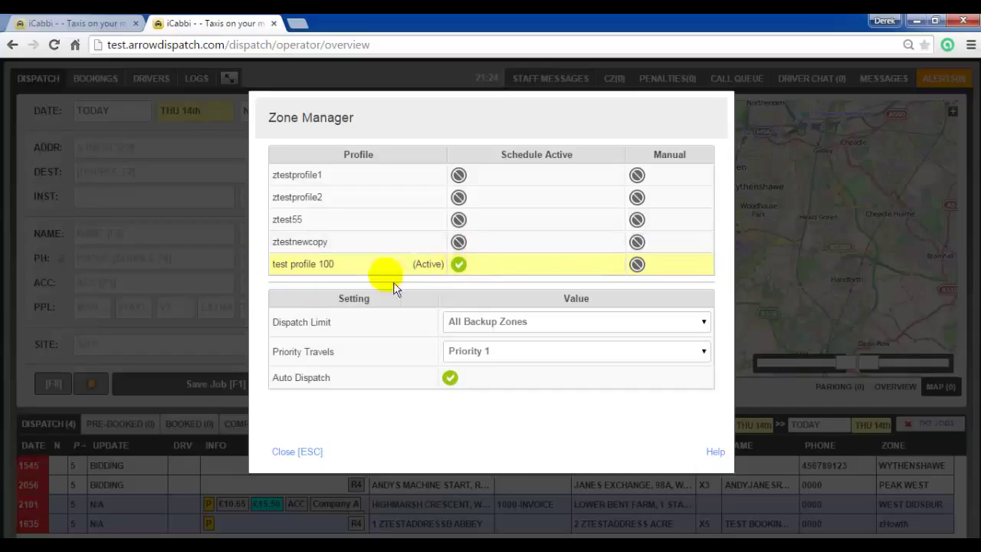
- Pause the schedule of test profile 100 for 120 minutes and manually activate ztestprofile2
click(468, 276)
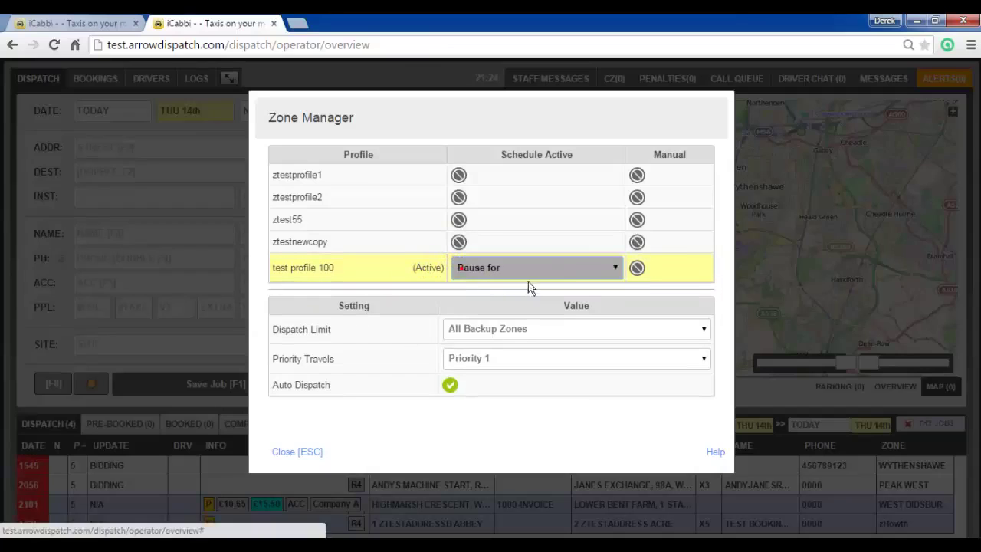
click(616, 274)
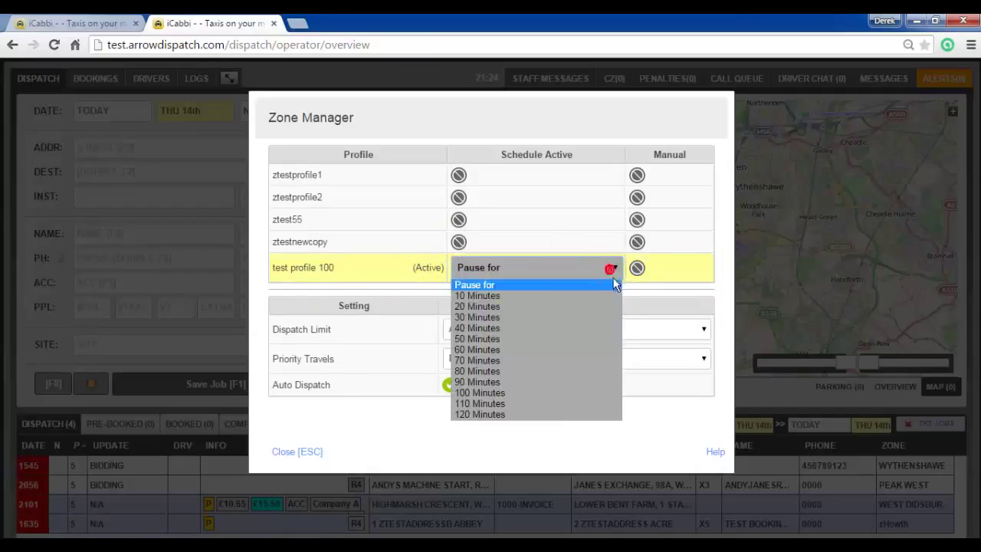
click(557, 414)
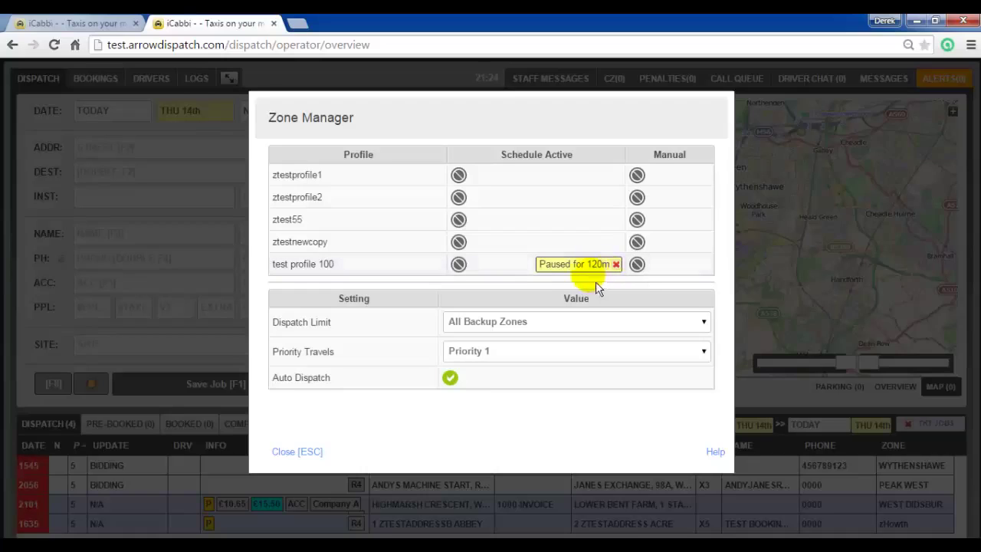
click(637, 197)
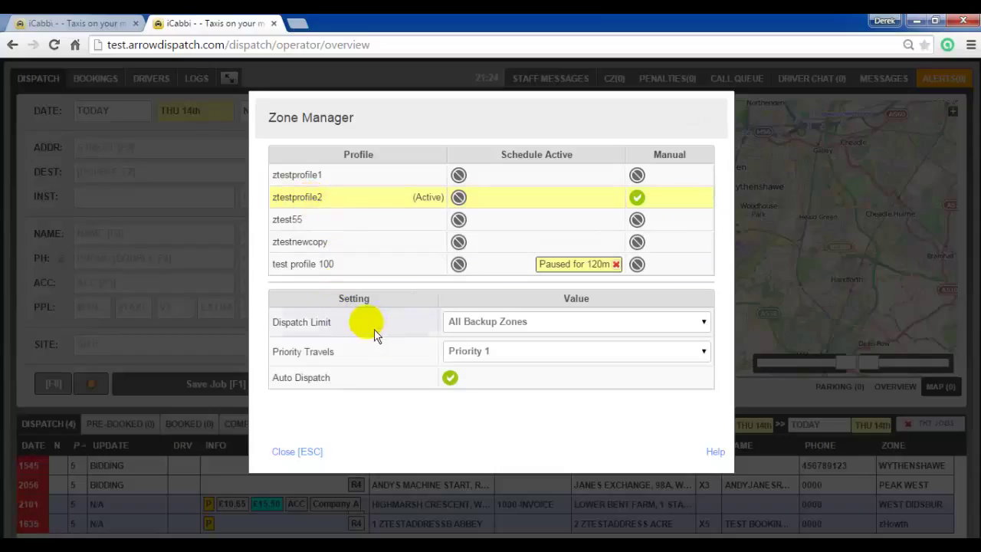
- Set the Dispatch Limit to Backup Zone 1 and Priority Travels to Priority 3
click(573, 336)
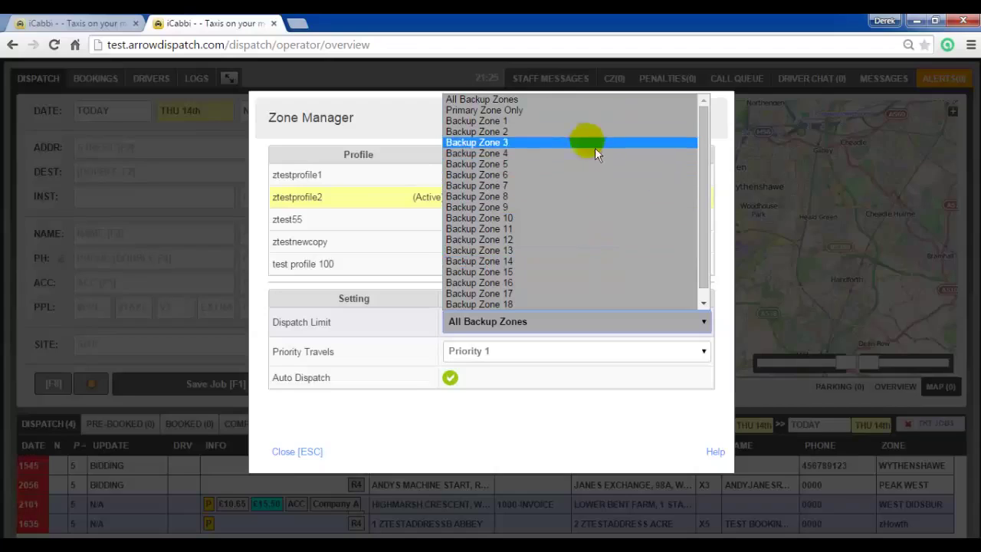
click(593, 123)
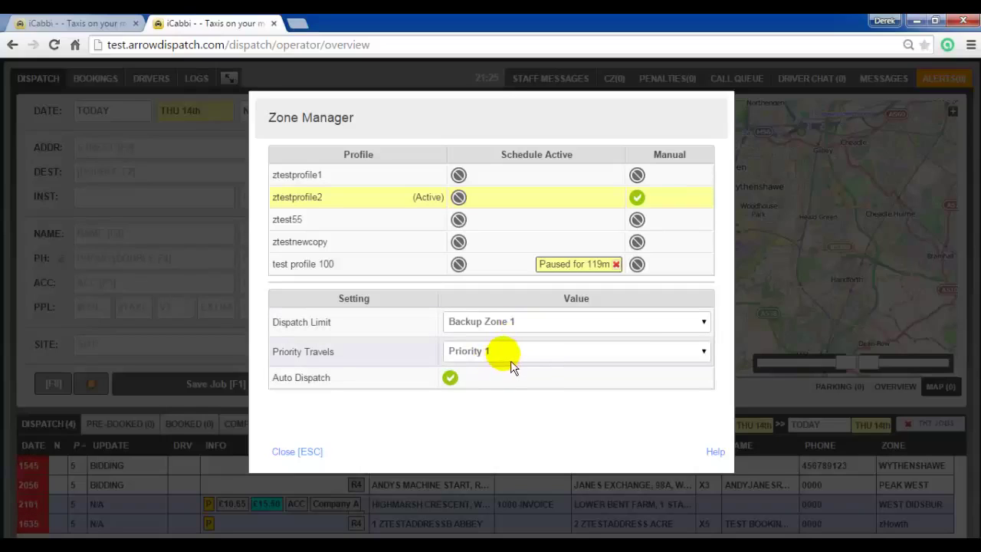
click(510, 362)
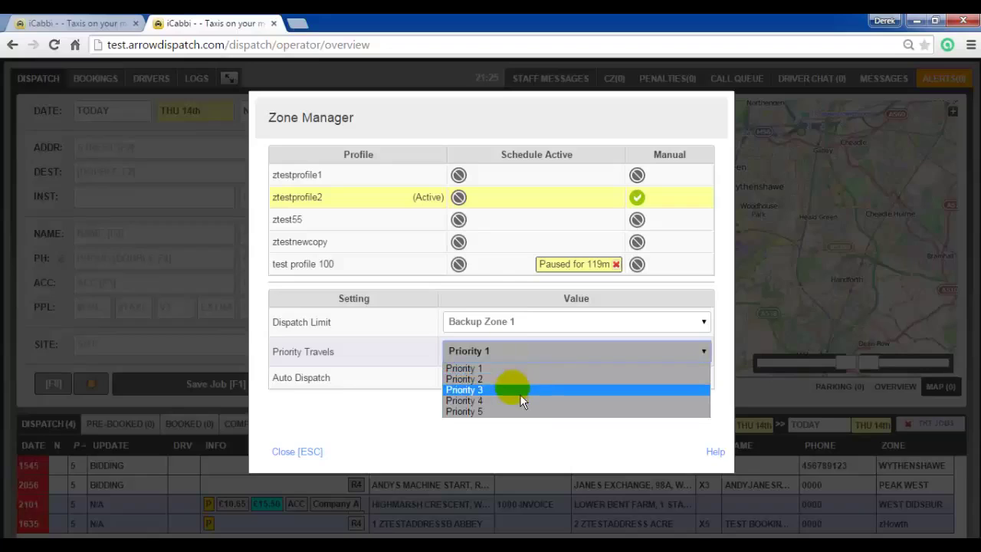
click(520, 394)
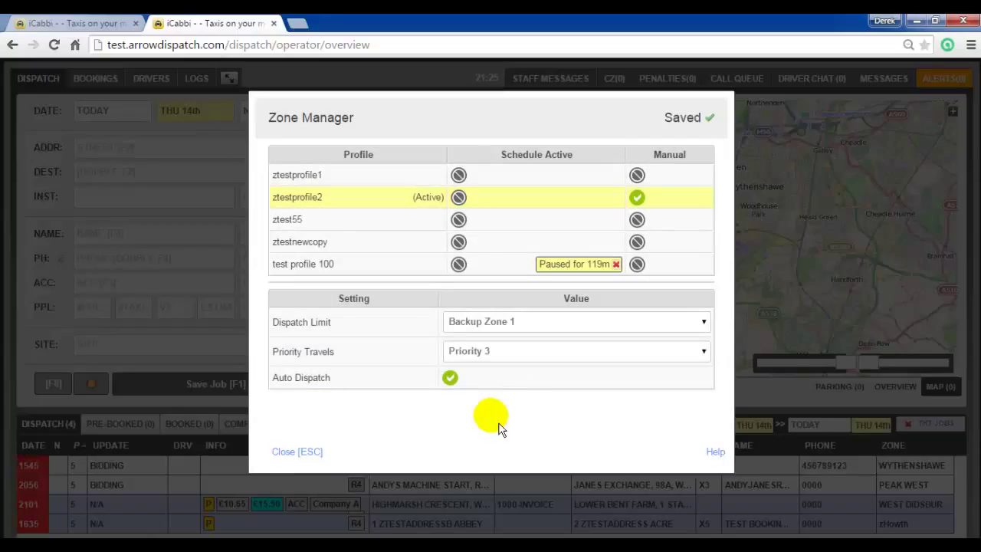